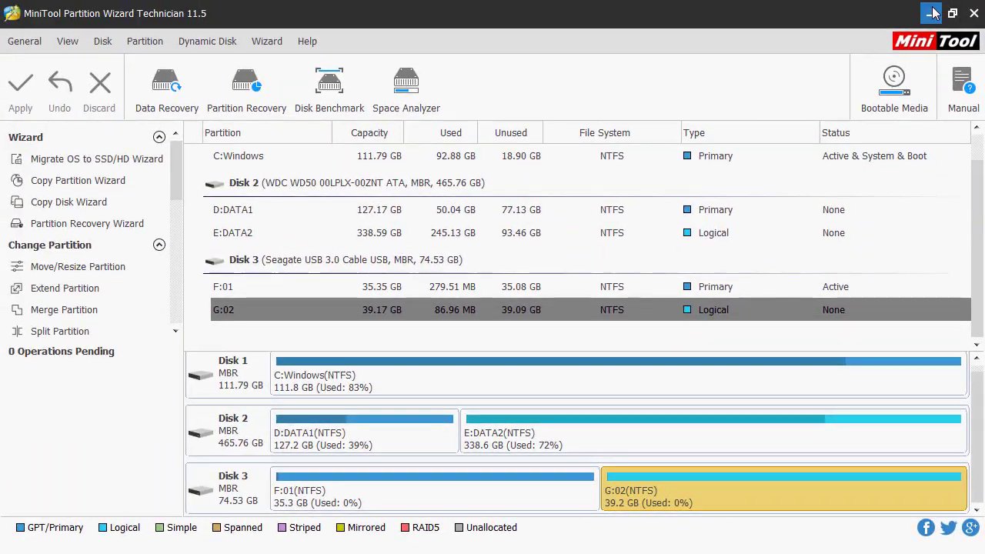
Switch to Windows Explorer and inspect the contents of drives 01 (F:) and 02 (G:).
left_click(931, 13)
left_click(105, 543)
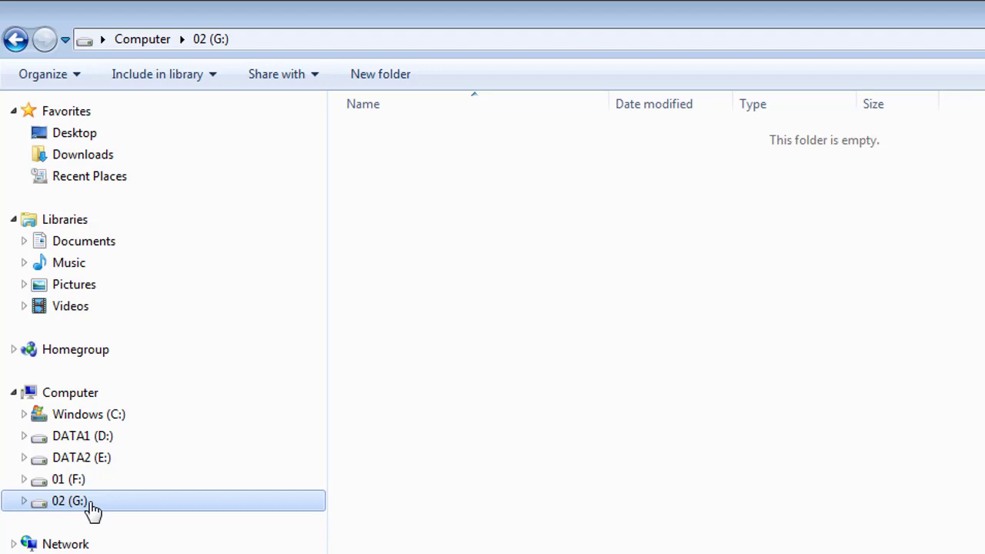
left_click(73, 483)
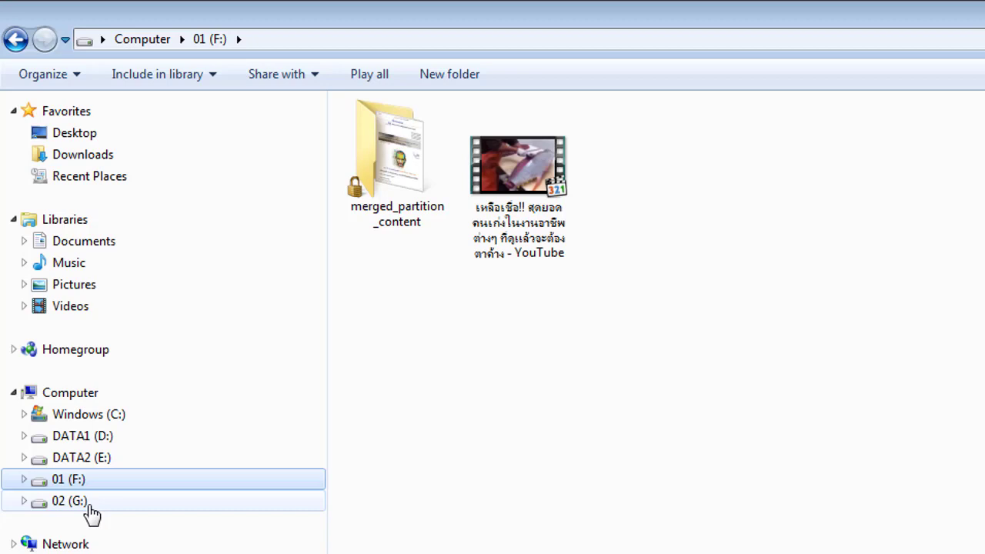
left_click(91, 512)
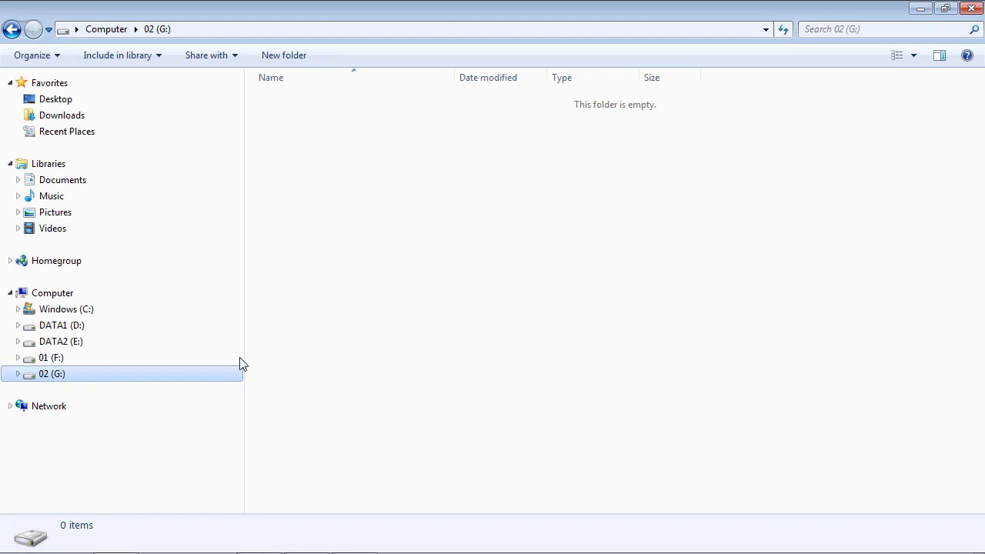
left_click(921, 9)
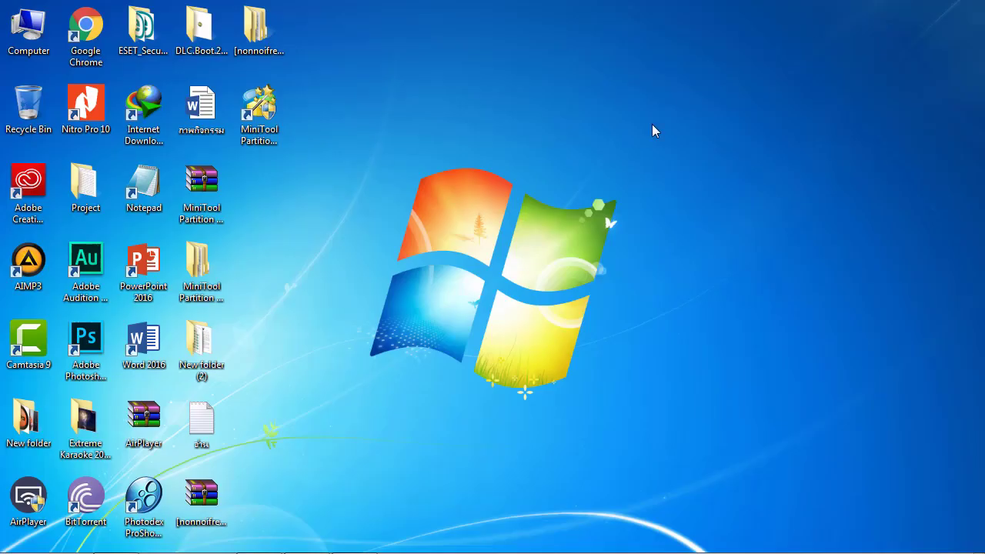
Switch to MiniTool Partition Wizard, open Data Recovery and start scanning the logical drive 02 (G: NTFS).
left_click(355, 543)
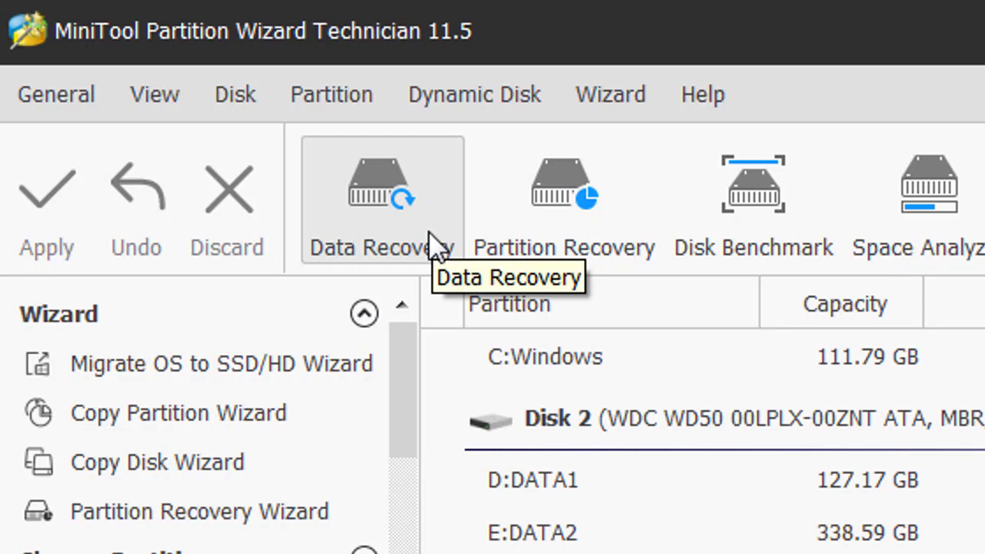
left_click(434, 248)
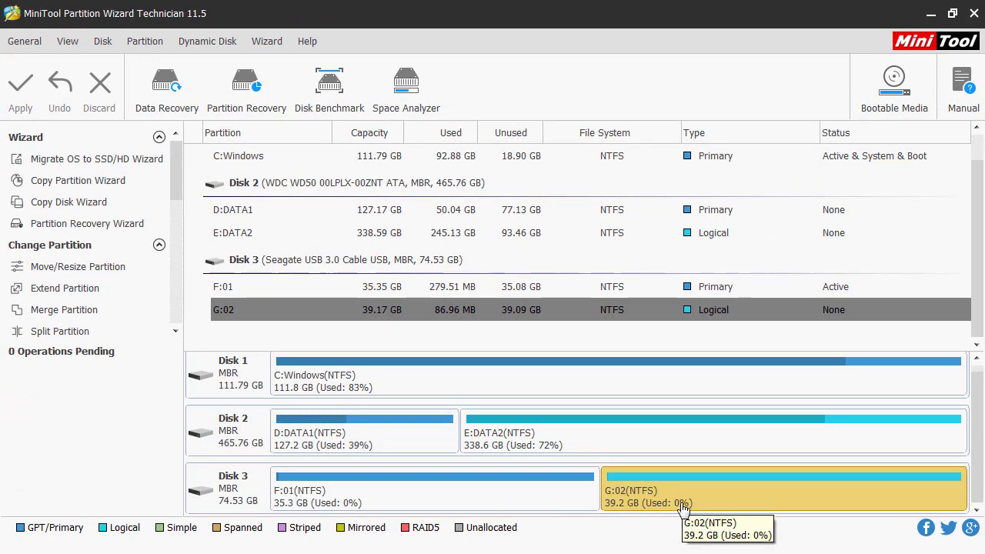
left_click(173, 90)
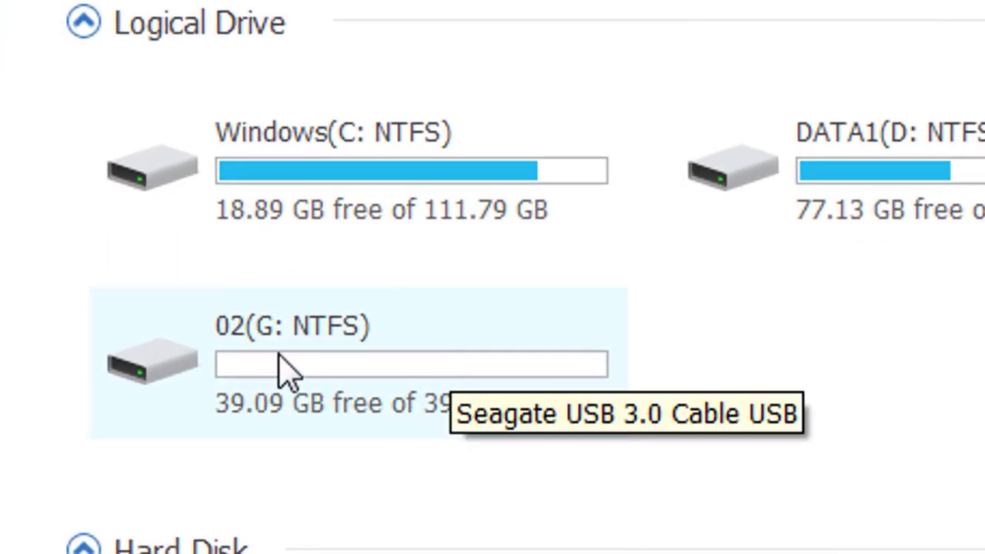
left_click(308, 355)
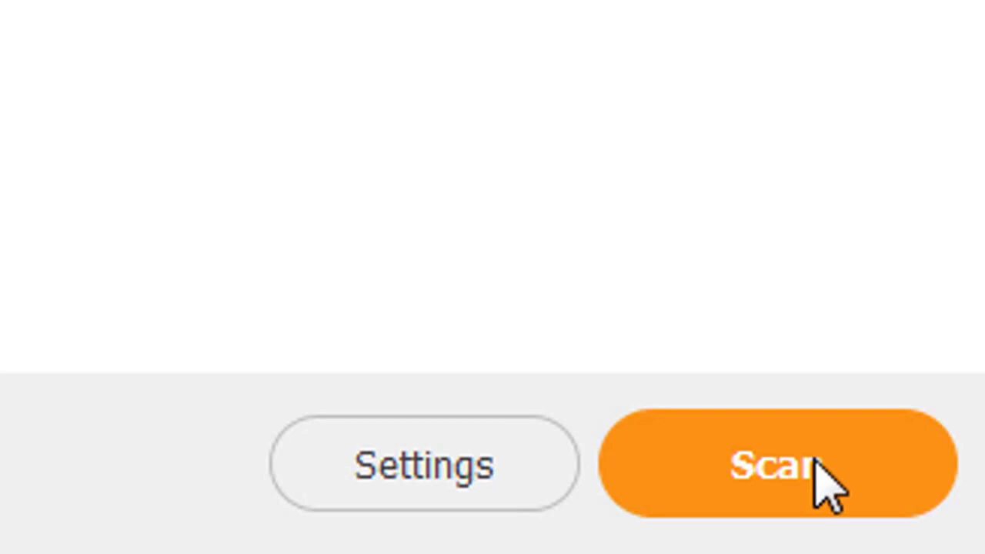
left_click(827, 481)
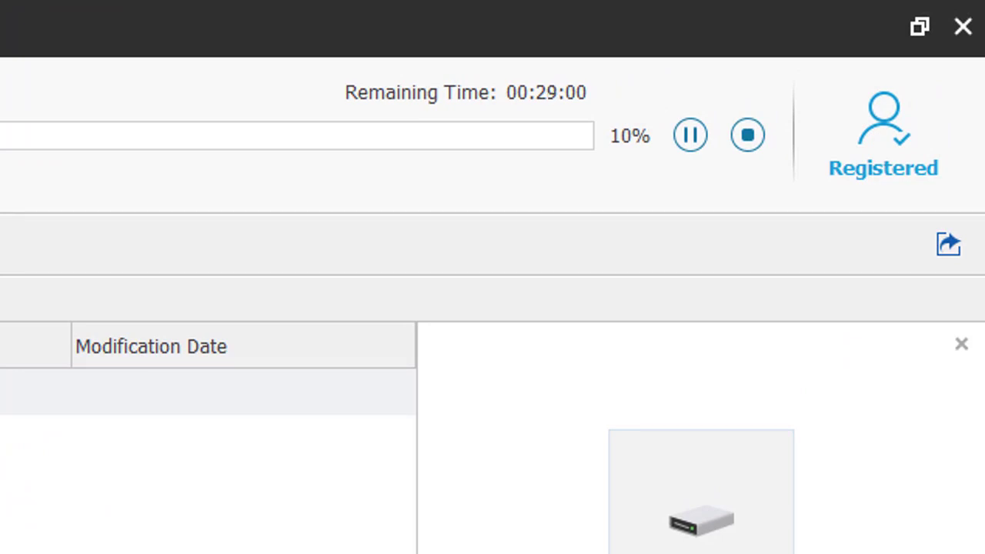
Stop the running scan early and dismiss the notice about the found partitions.
left_click(749, 139)
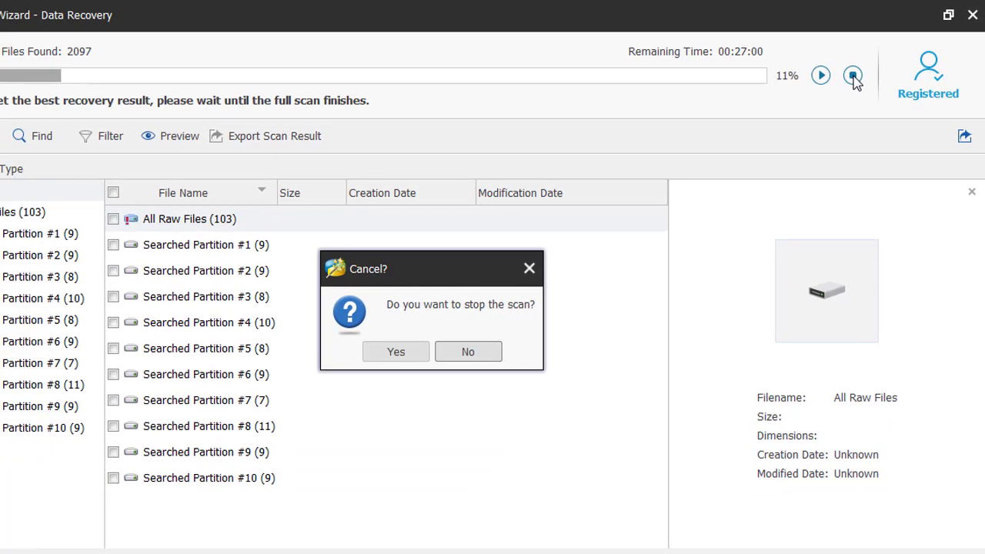
left_click(371, 359)
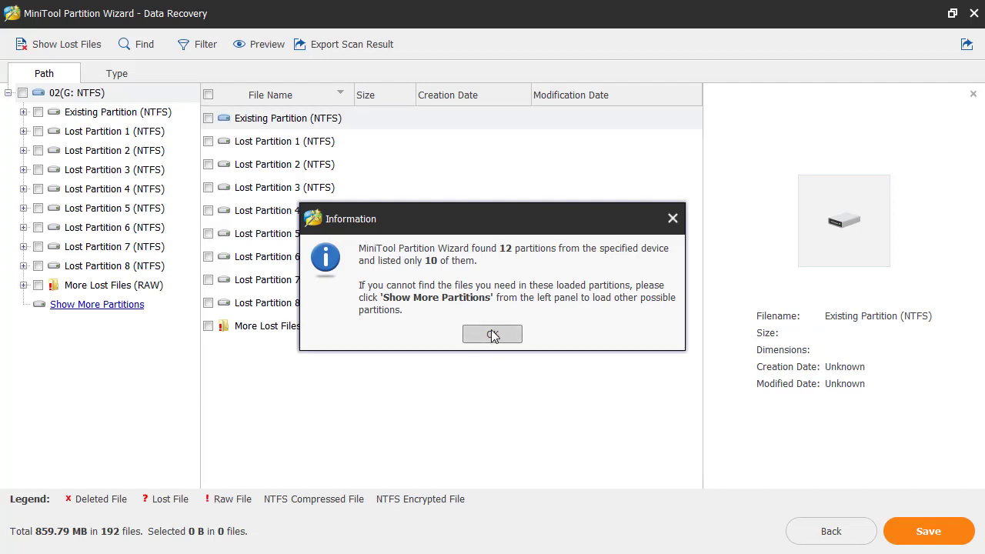
left_click(492, 335)
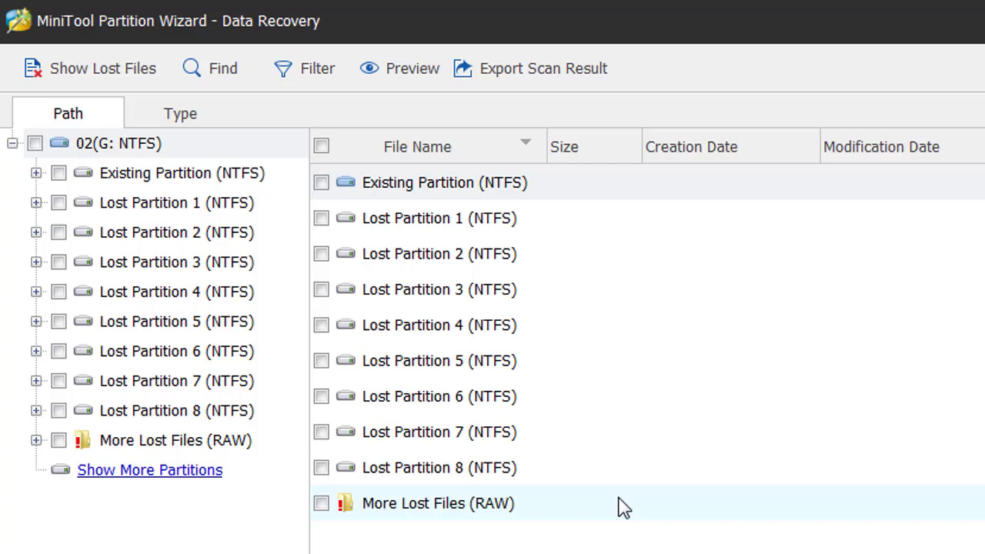
Select everything found on 02 (G: NTFS) and save the recovered files to the Desktop.
left_click(35, 145)
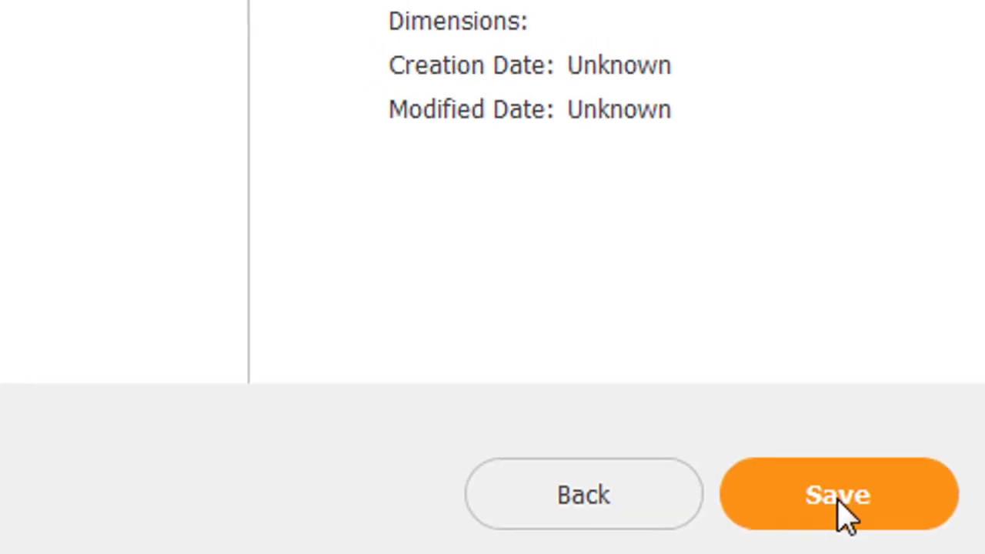
left_click(833, 507)
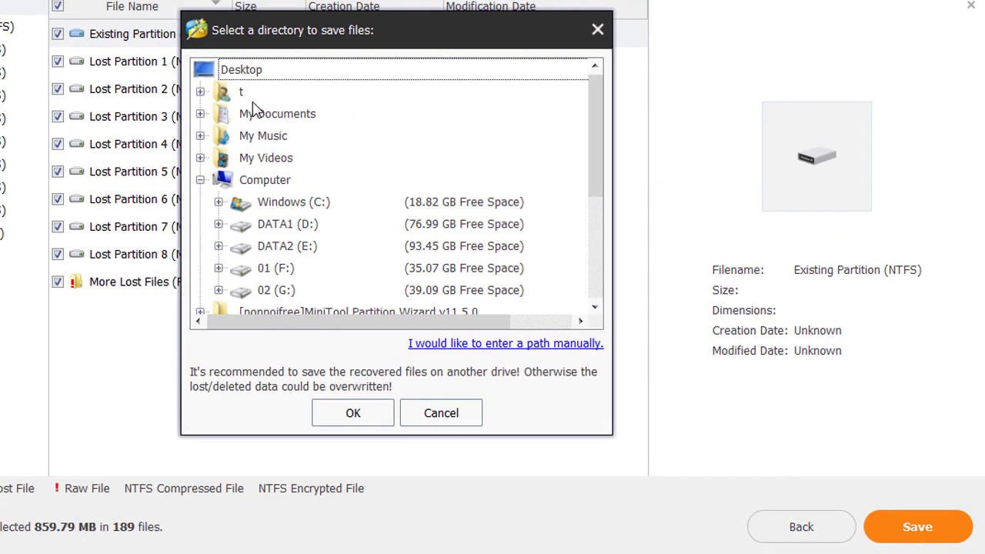
left_click(246, 74)
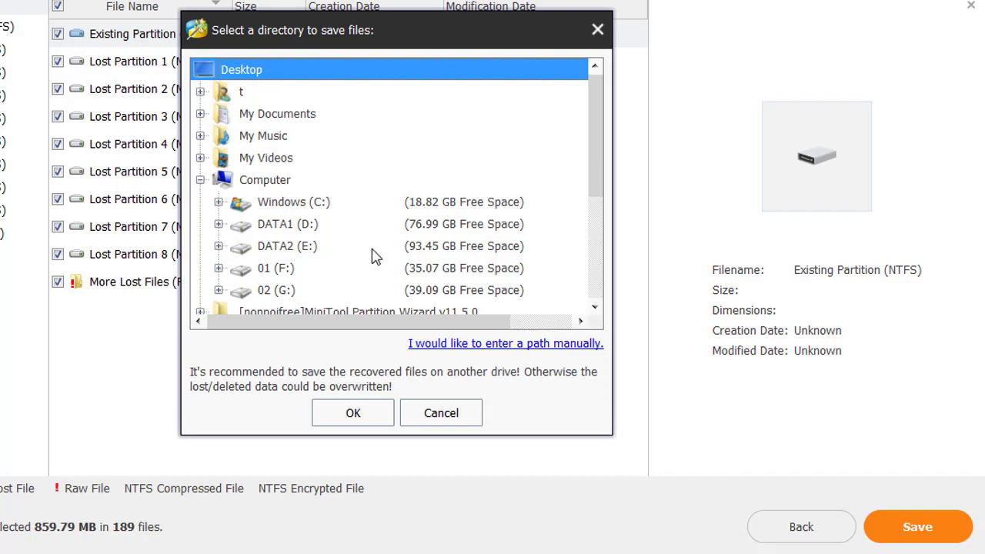
left_click(354, 415)
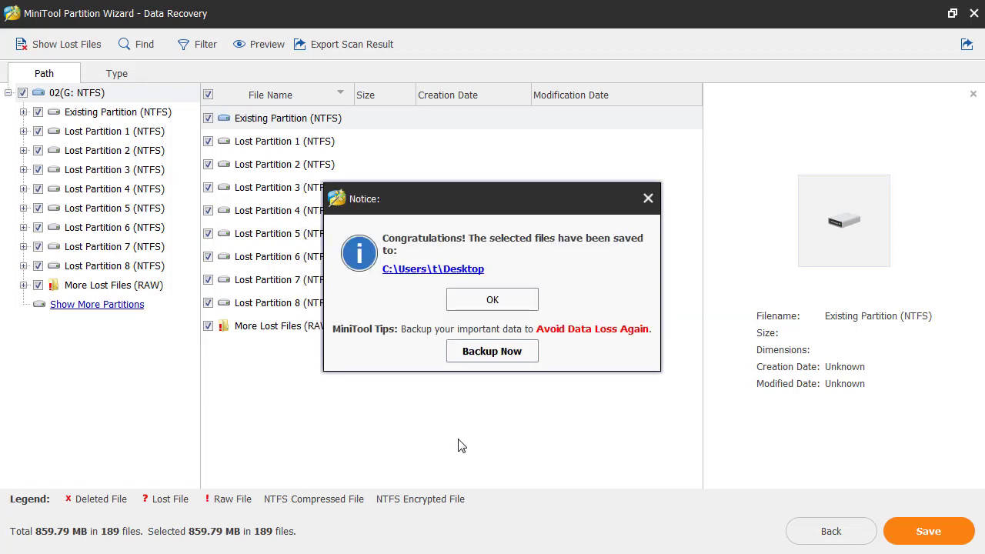
left_click(494, 304)
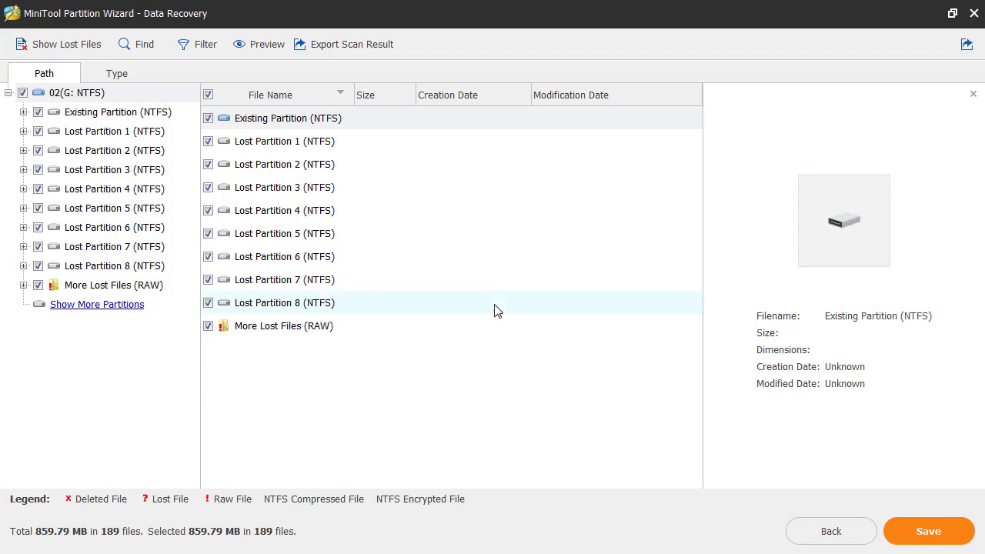
Exit the Data Recovery module and minimize the partition program to show the desktop.
left_click(974, 14)
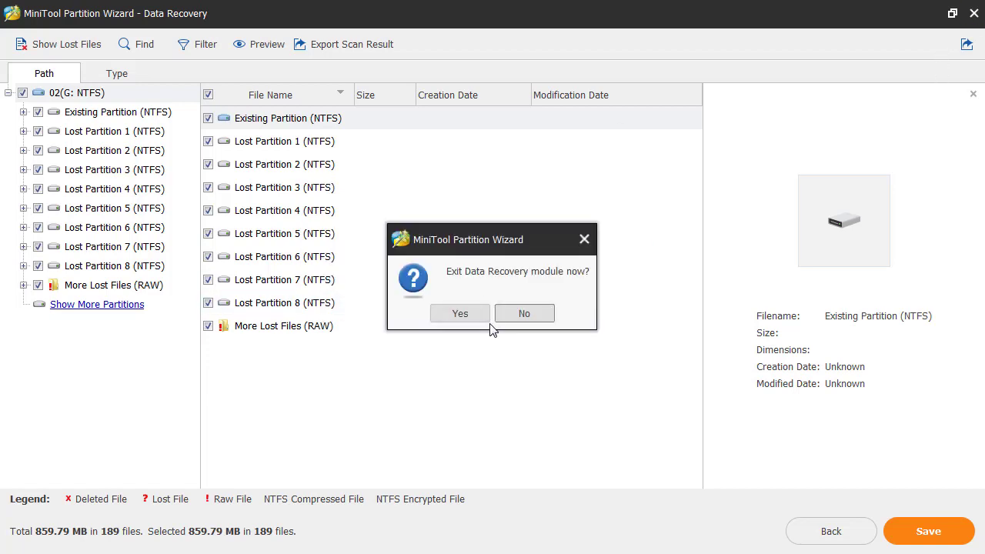
left_click(463, 311)
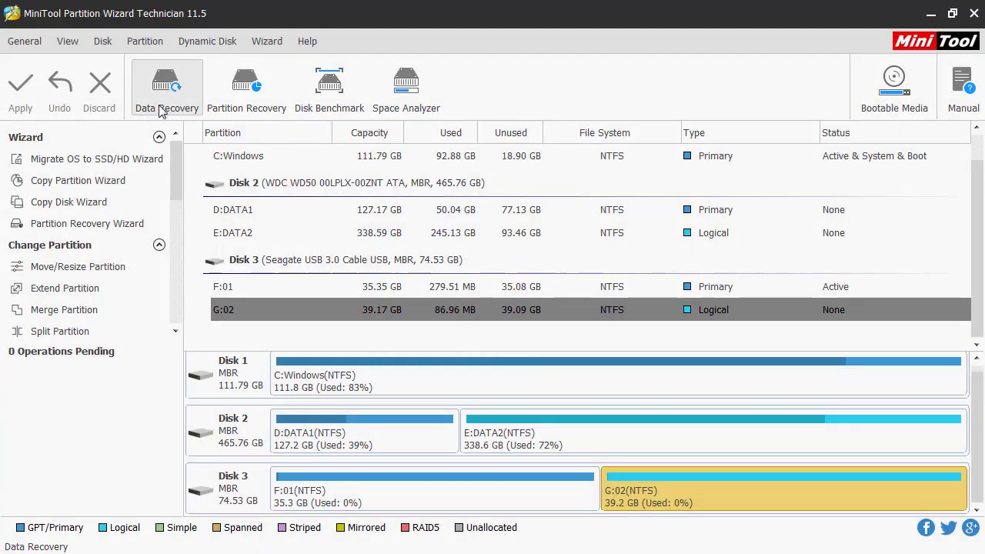
left_click(930, 13)
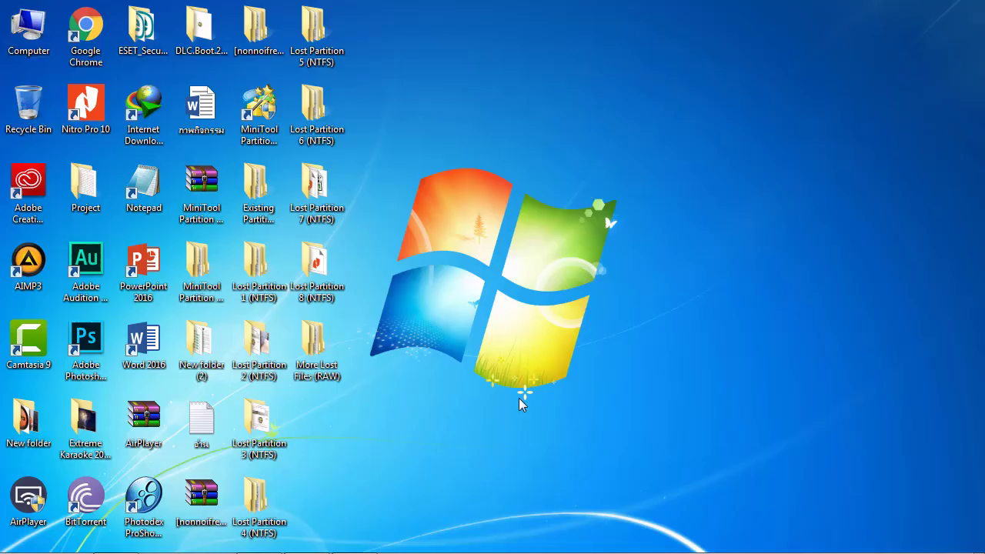
Inspect the contents of the recovered Existing Partition (NTFS) folder on the desktop, and close it.
left_click(250, 211)
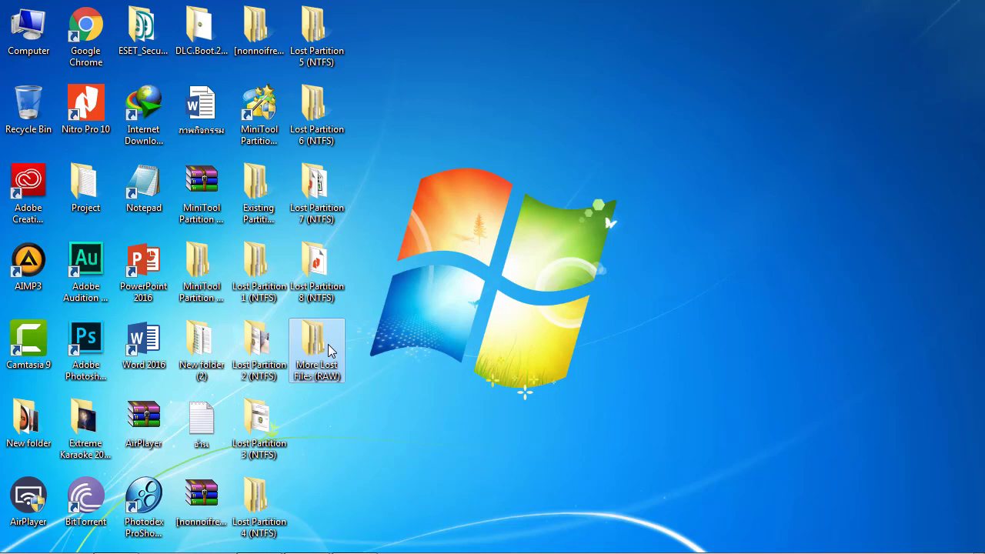
double_click(254, 191)
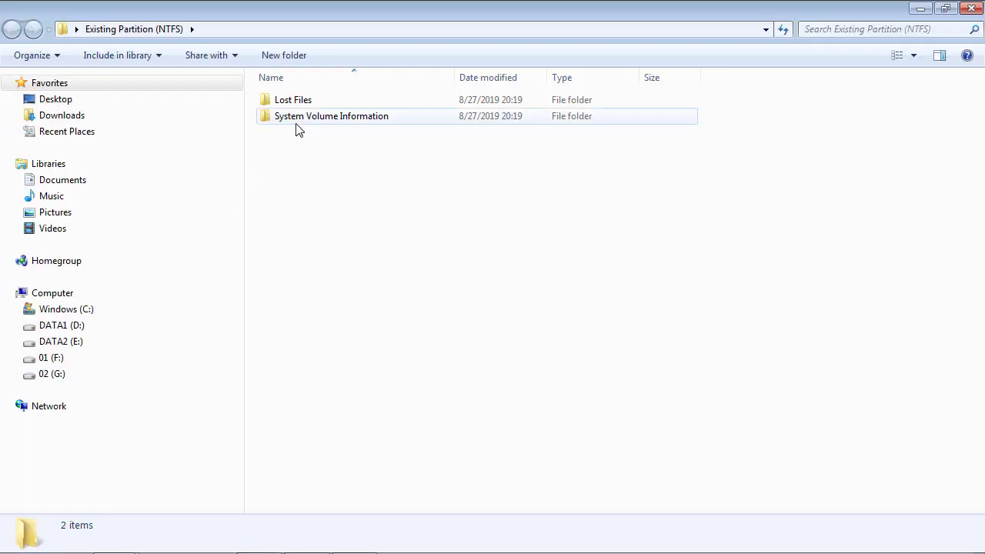
left_click(973, 8)
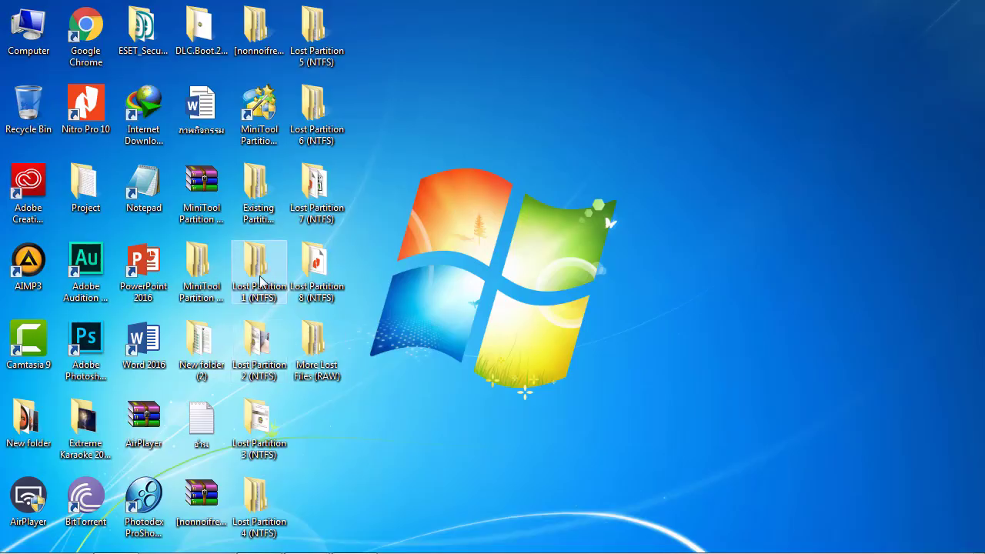
Inspect the Lost Partition 1 (NTFS) folder, including $Dir1 inside its Lost Files folder, and close it.
double_click(259, 282)
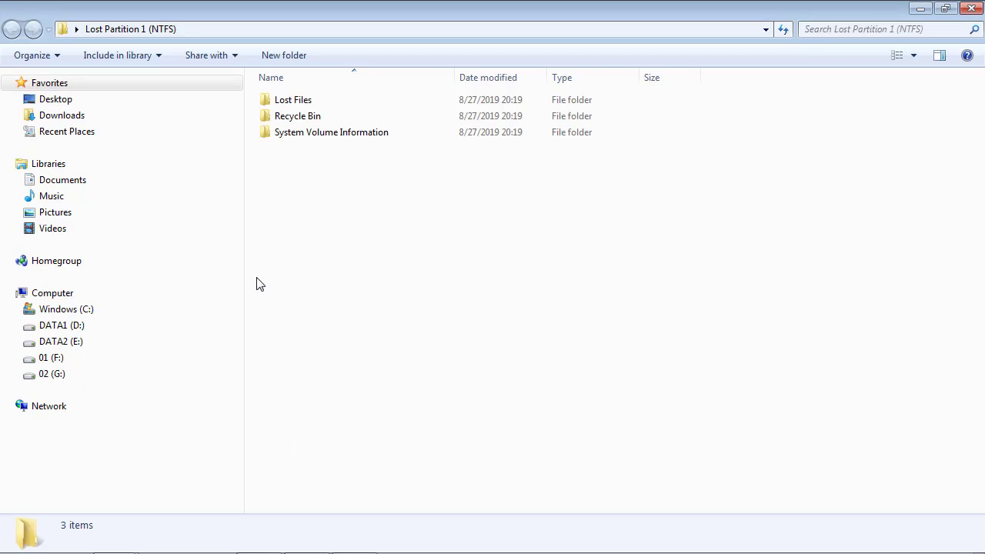
left_click(295, 101)
double_click(296, 102)
double_click(296, 100)
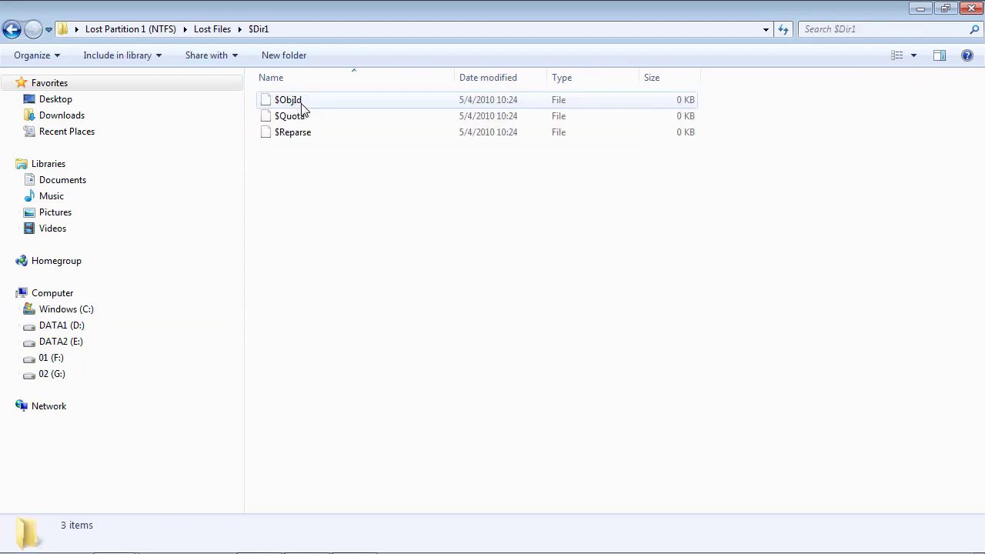
left_click(12, 29)
left_click(12, 29)
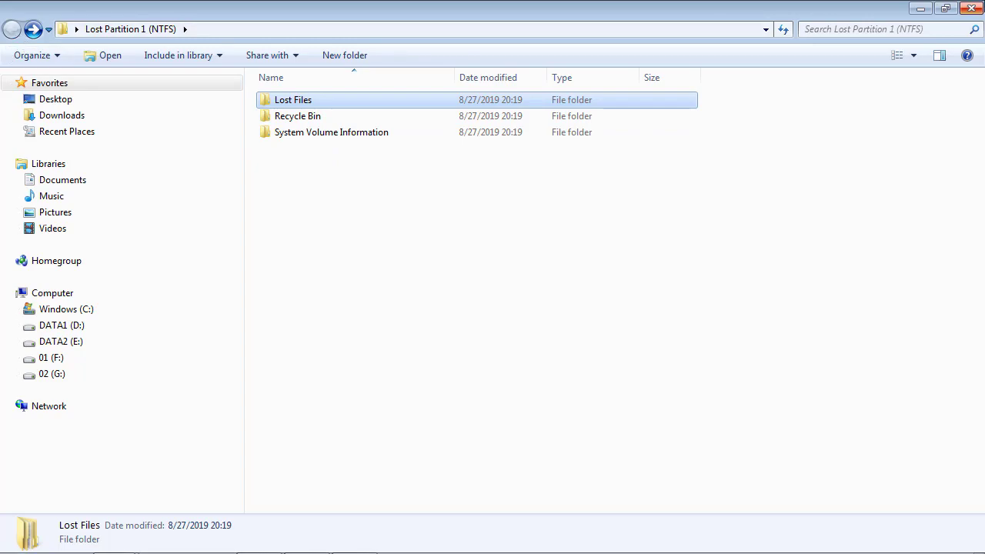
left_click(970, 8)
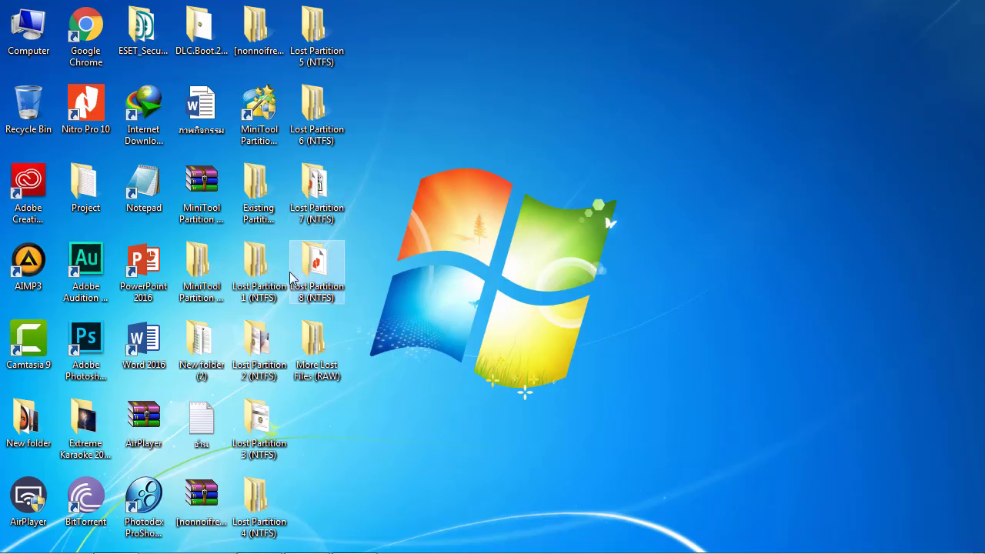
Open the Lost Partition 2 (NTFS) folder and examine its recovered video and Steve Jobs PDF files.
double_click(259, 346)
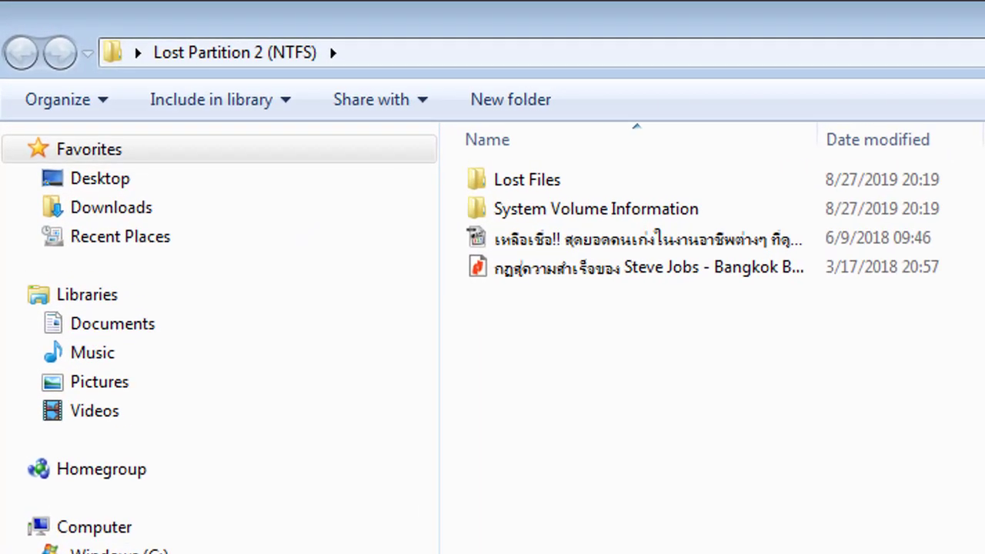
left_click(604, 281)
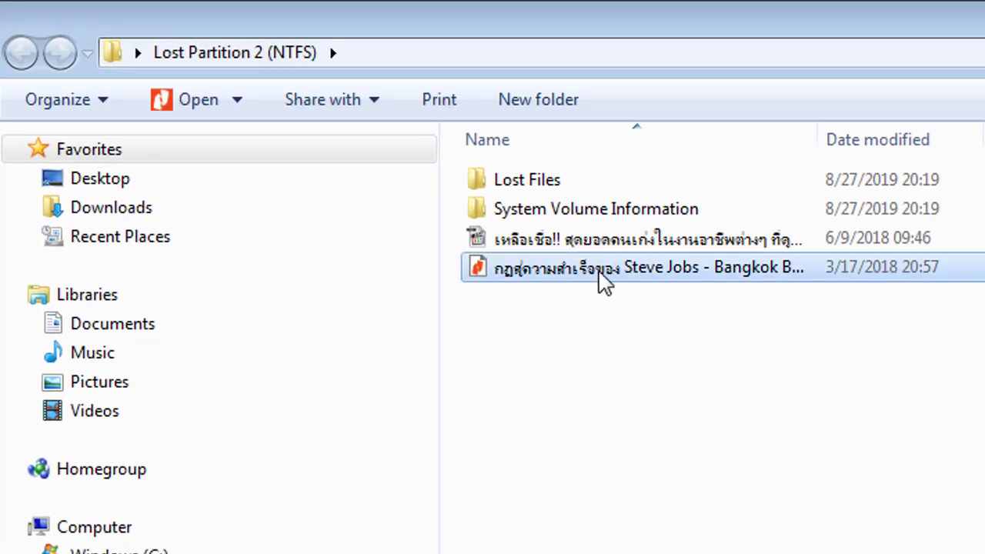
left_click(618, 241)
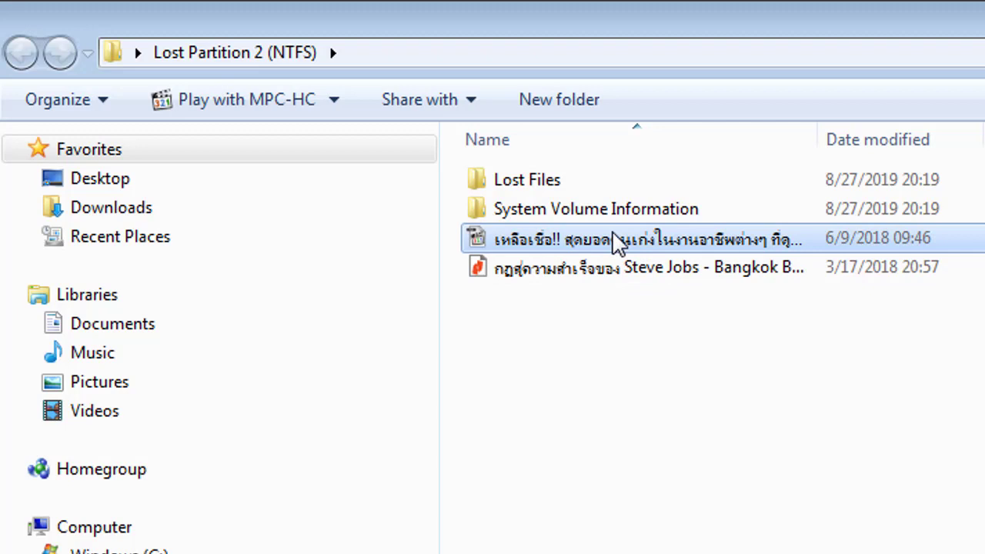
left_click(614, 268)
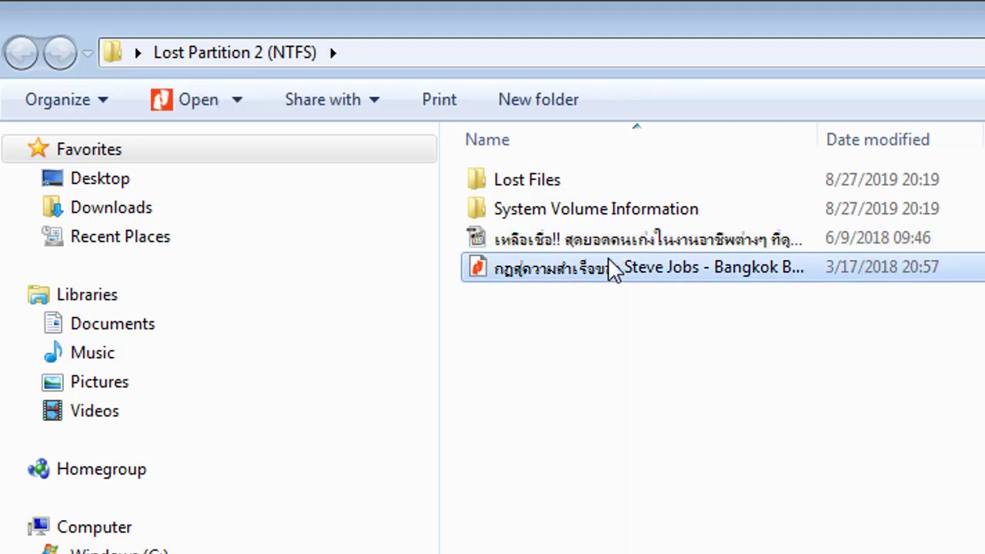
Play the recovered MP4 video, skip ahead to check it, and close the player and the folder.
double_click(638, 248)
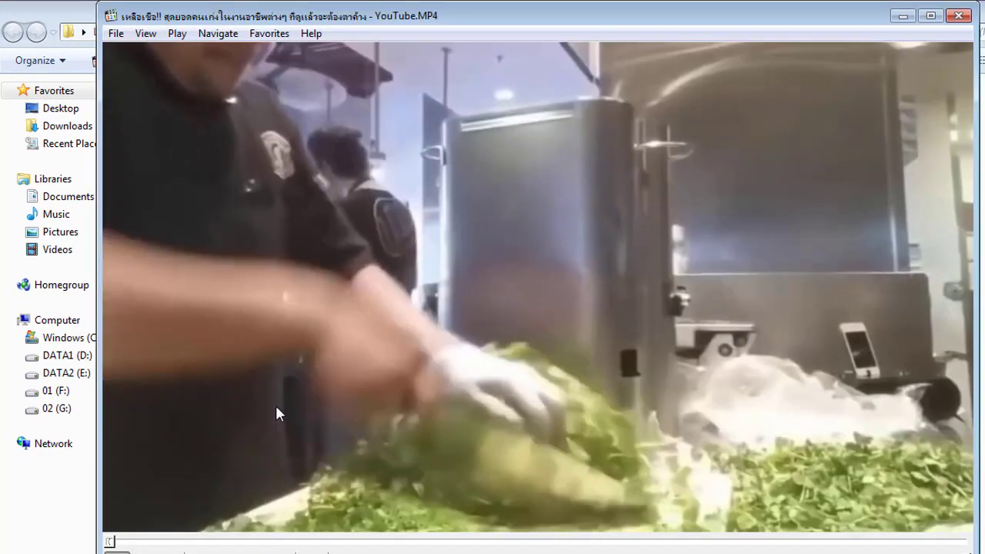
left_click(309, 542)
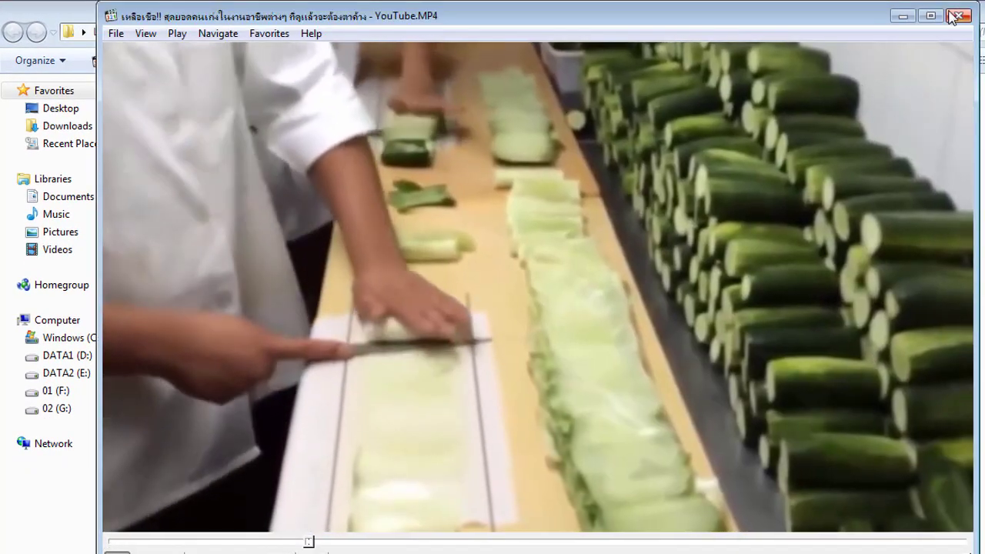
key("alt+F4")
left_click(367, 164)
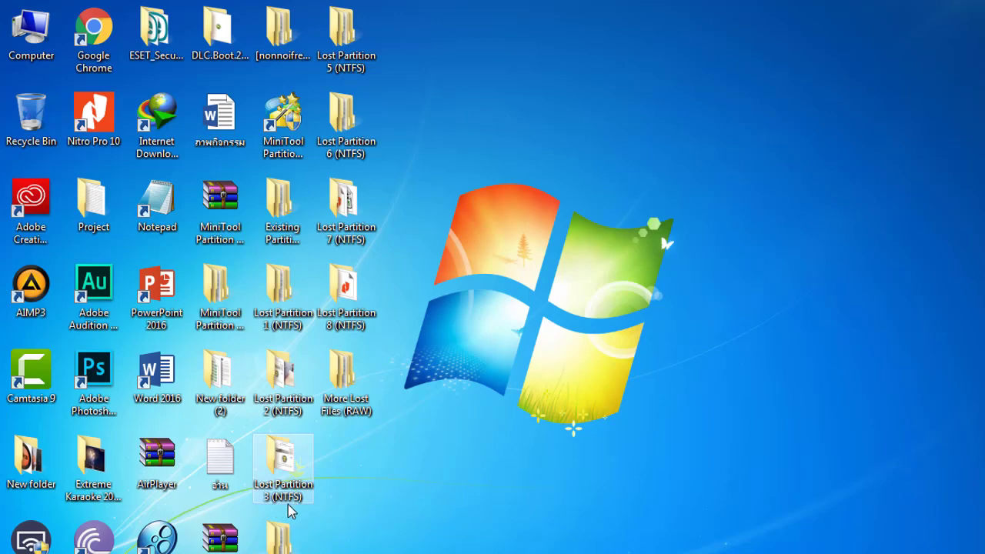
Open the Lost Partition 3 (NTFS) folder, select its recovered Steve Jobs PDF, and close the folder.
double_click(296, 477)
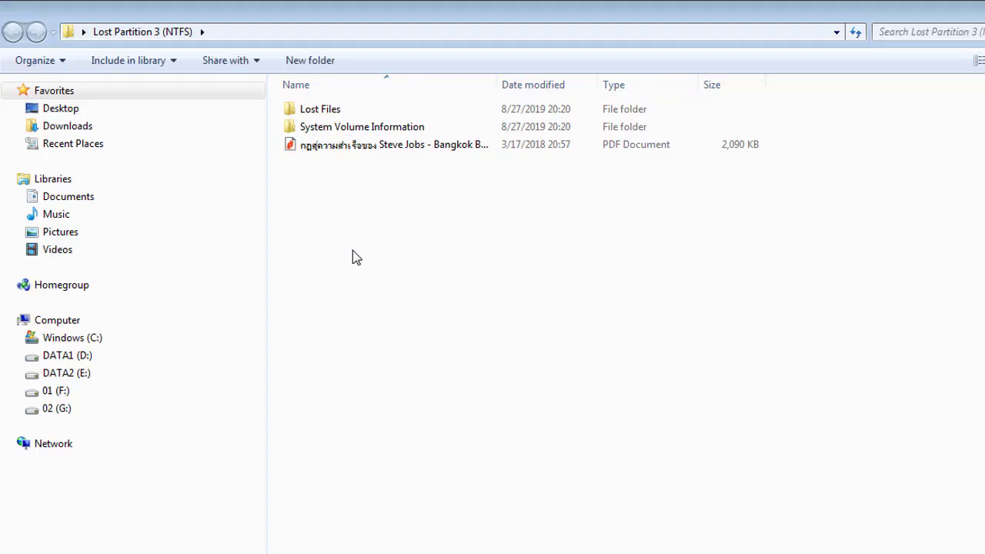
left_click(364, 149)
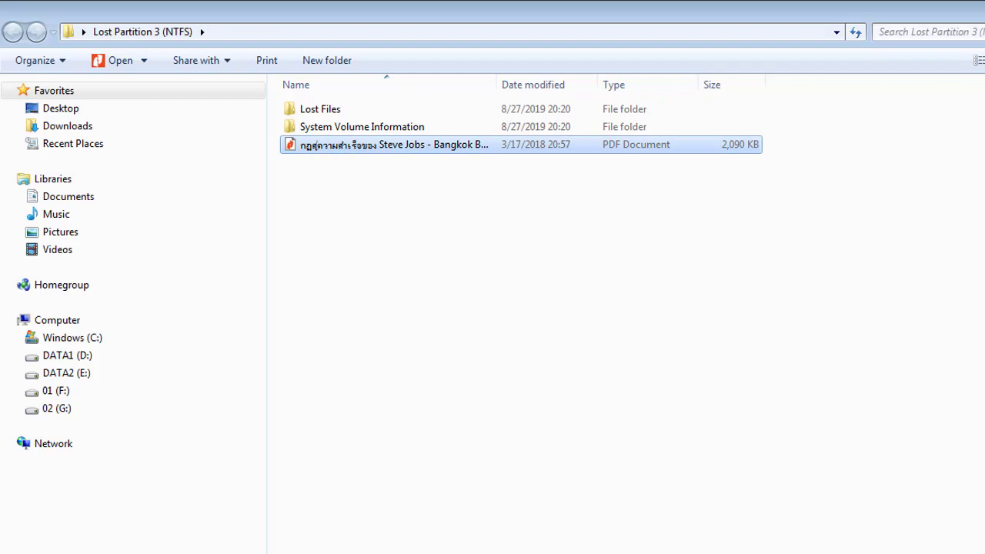
key("alt+F4")
Inspect the Lost Partition 4 (NTFS) folder, including its System Volume Information subfolder, and close it.
double_click(293, 548)
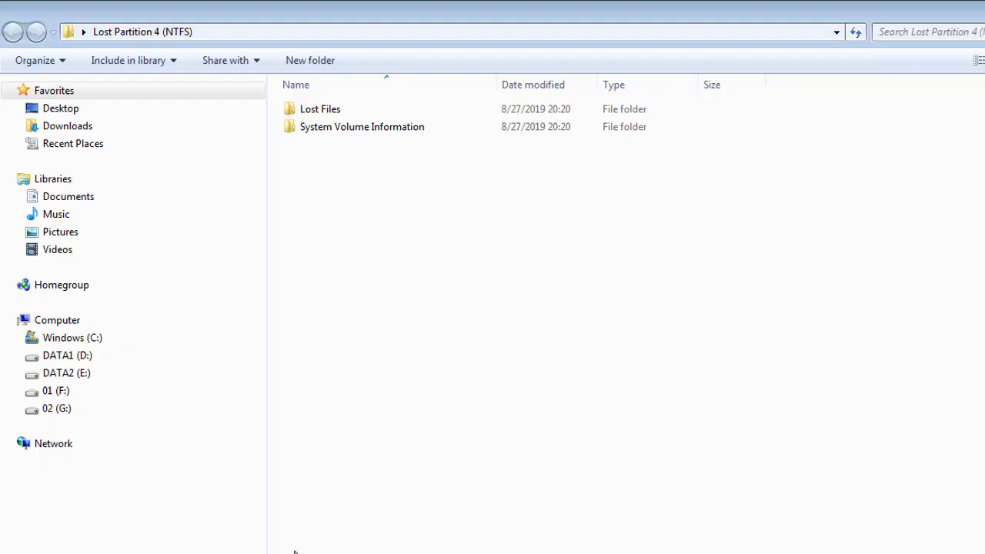
double_click(345, 129)
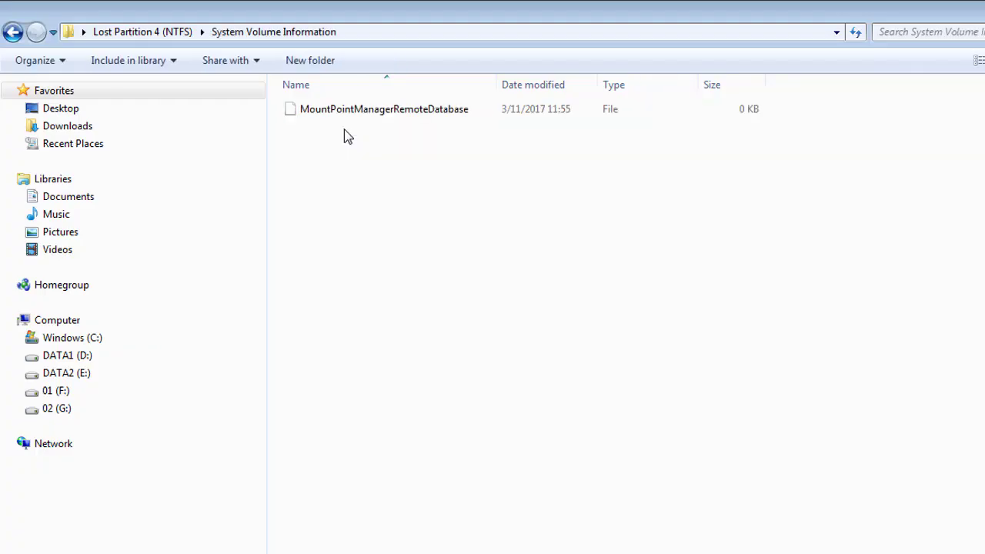
key("alt+F4")
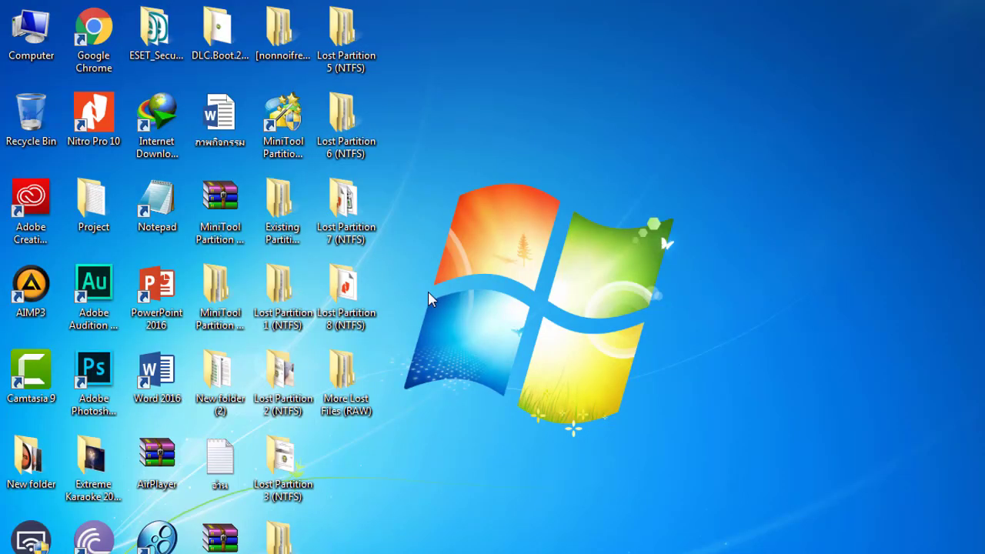
Inspect the Lost Partition 5 (NTFS) and Lost Partition 6 (NTFS) folders, including $Dir1 inside the latter's Lost Files folder.
double_click(339, 27)
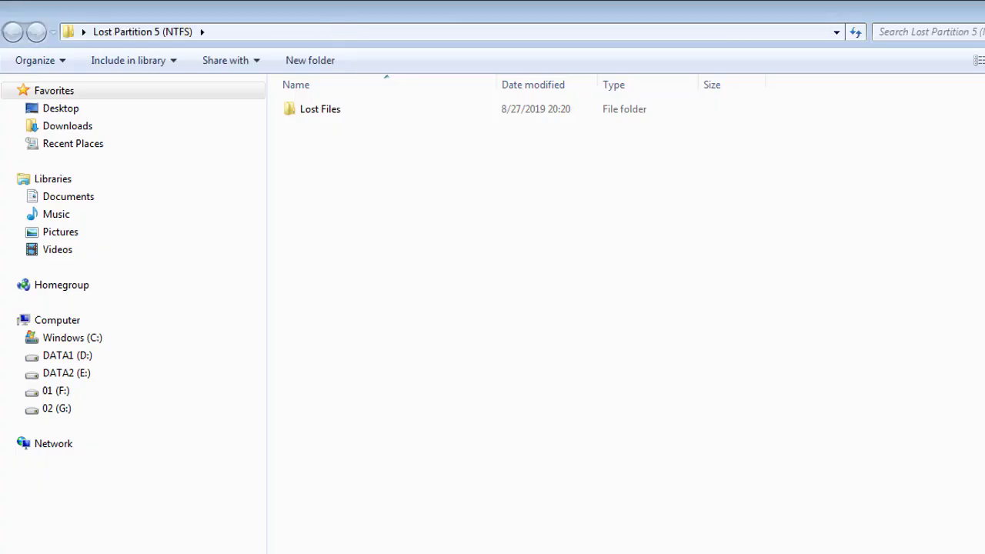
key("alt+F4")
double_click(339, 114)
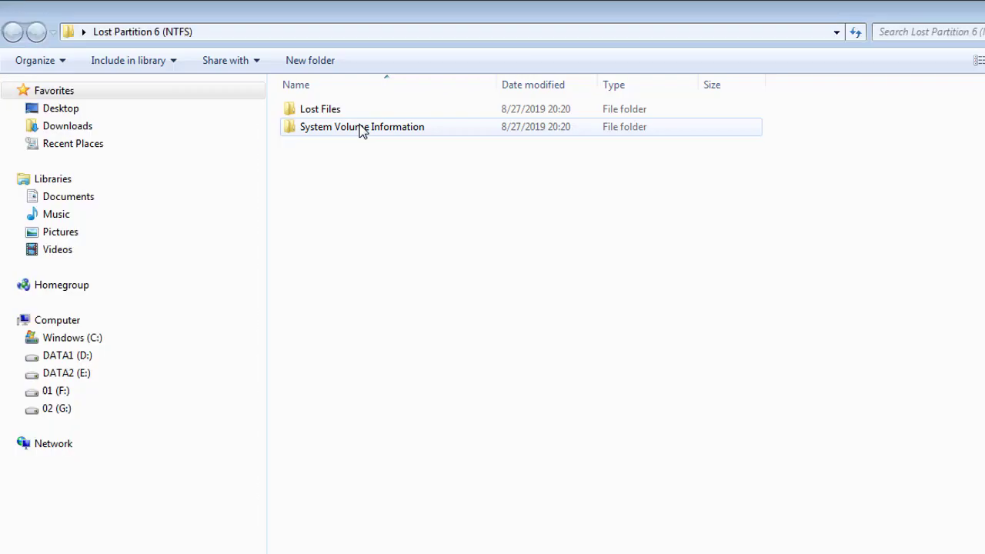
double_click(319, 110)
double_click(342, 114)
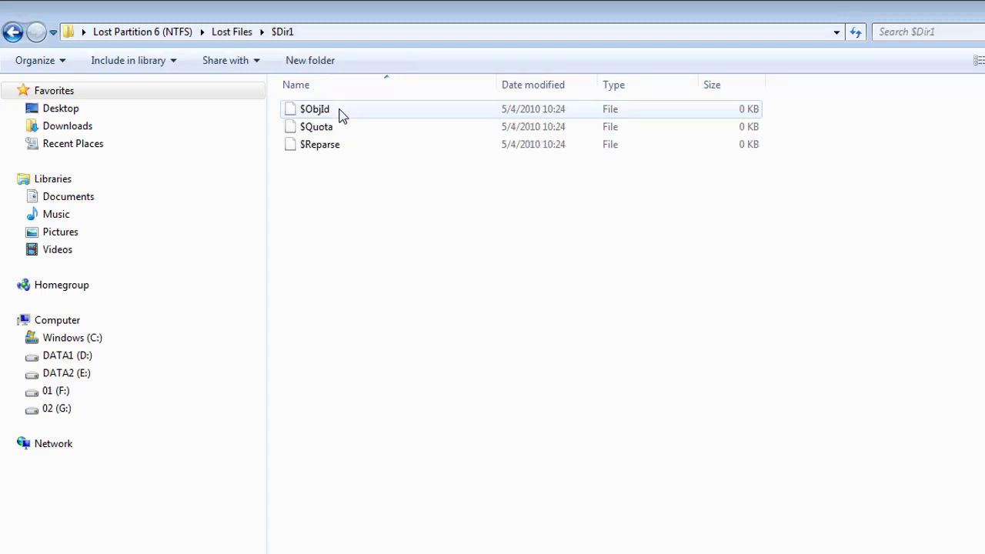
left_click(12, 31)
left_click(12, 31)
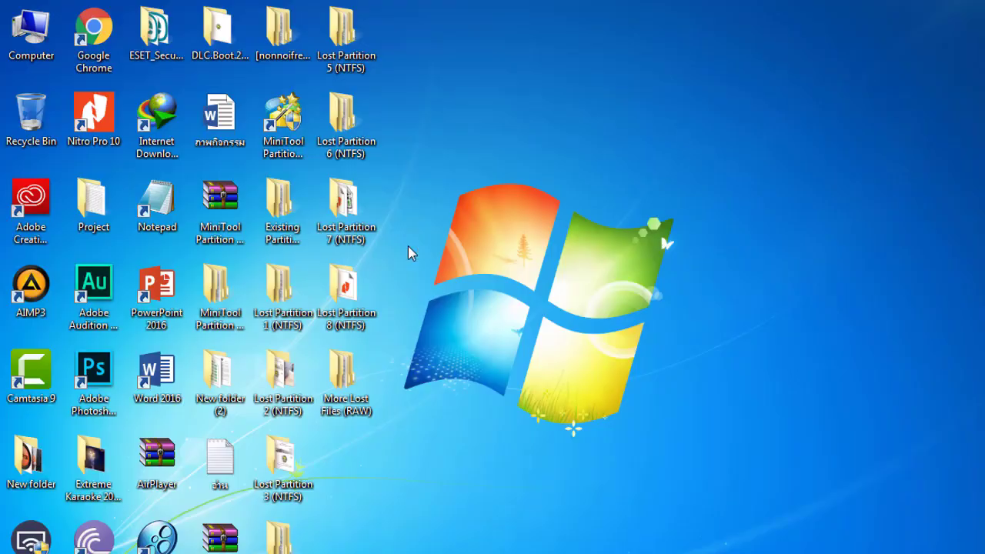
Inspect the contents of the Lost Partition 7 (NTFS) and Lost Partition 8 (NTFS) folders on the desktop.
double_click(352, 228)
double_click(362, 308)
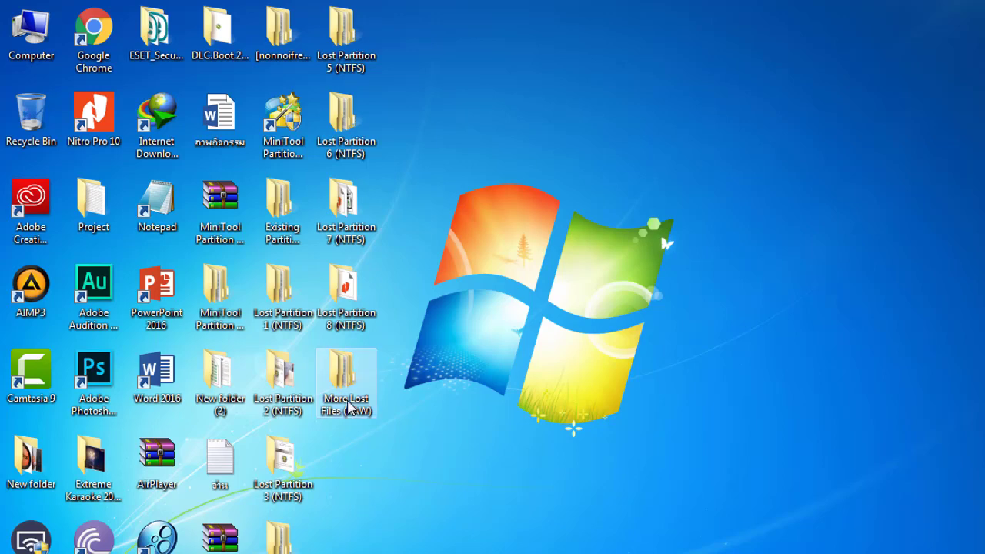
Open the More Lost Files (RAW) folder and examine its Adobe PDF file, JPEG Graphics file and MP4 Audio File subfolders.
double_click(348, 408)
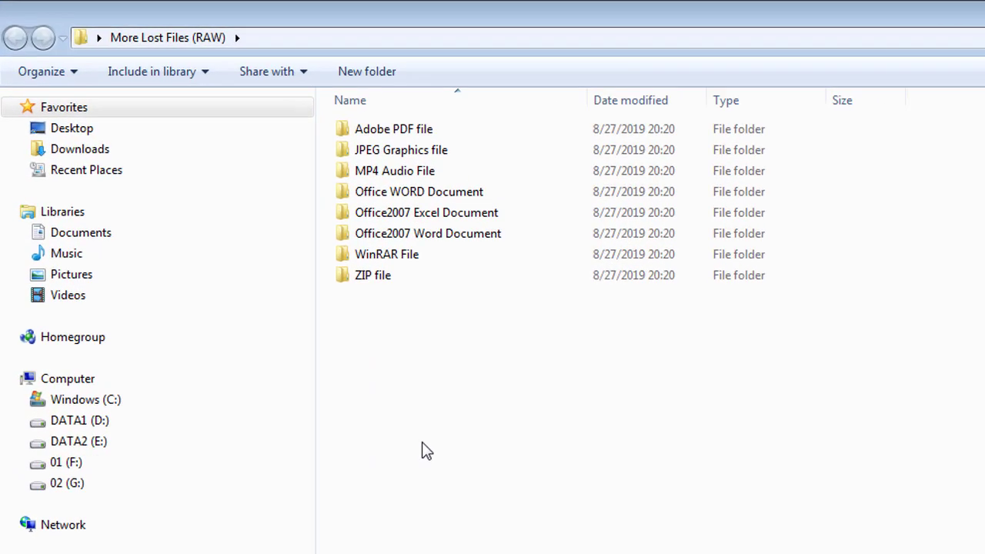
double_click(561, 176)
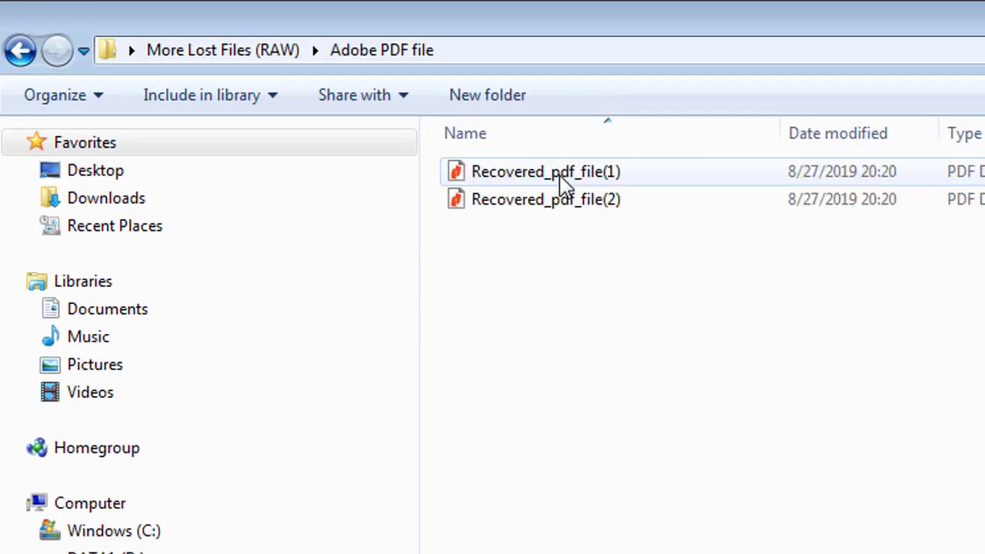
left_click(22, 60)
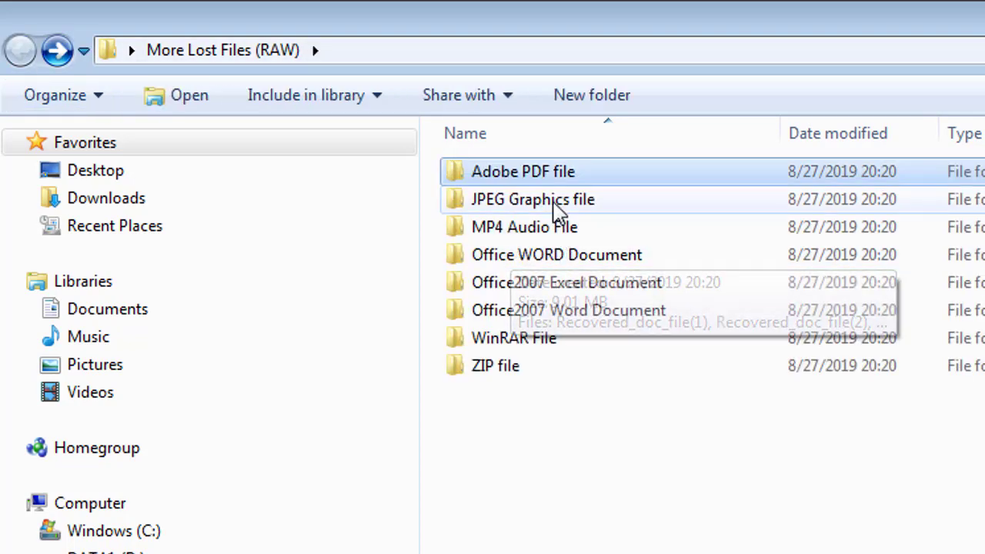
double_click(553, 202)
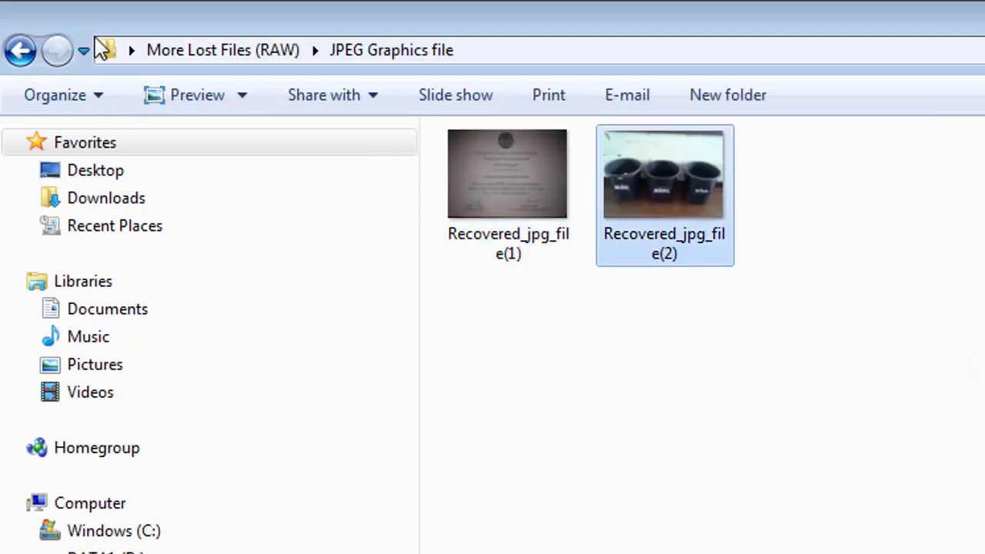
left_click(21, 50)
double_click(547, 229)
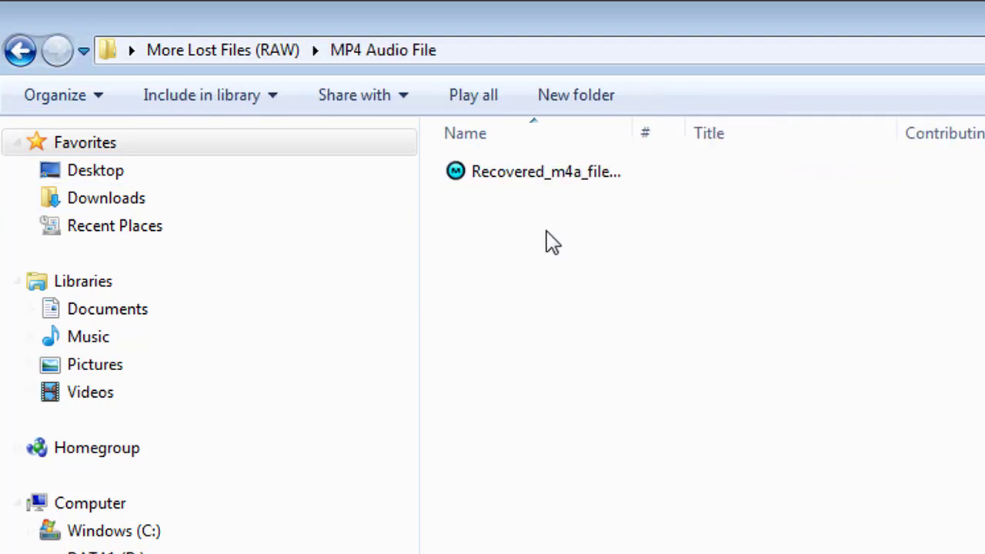
left_click(548, 183)
left_click(20, 56)
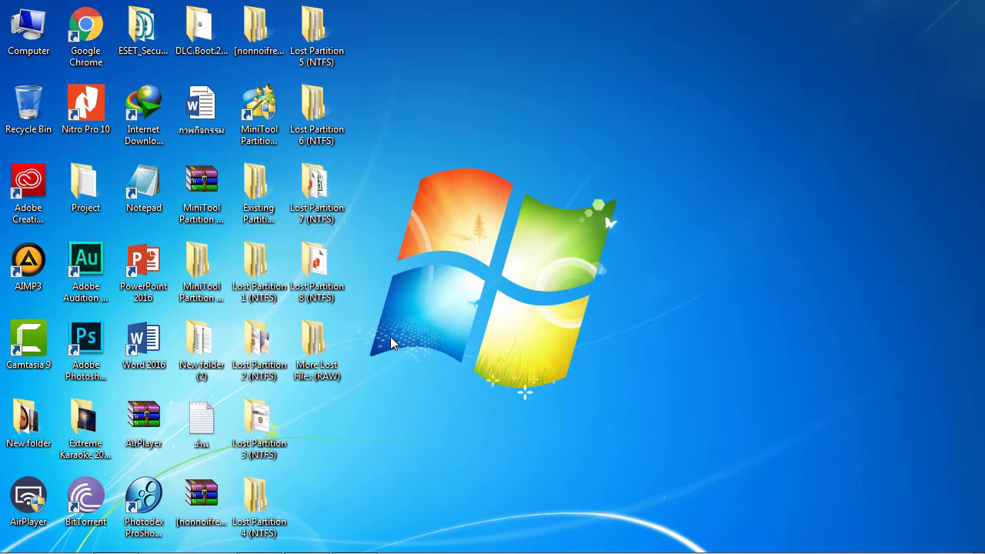
Reopen More Lost Files (RAW) and select Recovered_doc_file(1) in its Office WORD Document subfolder.
double_click(322, 351)
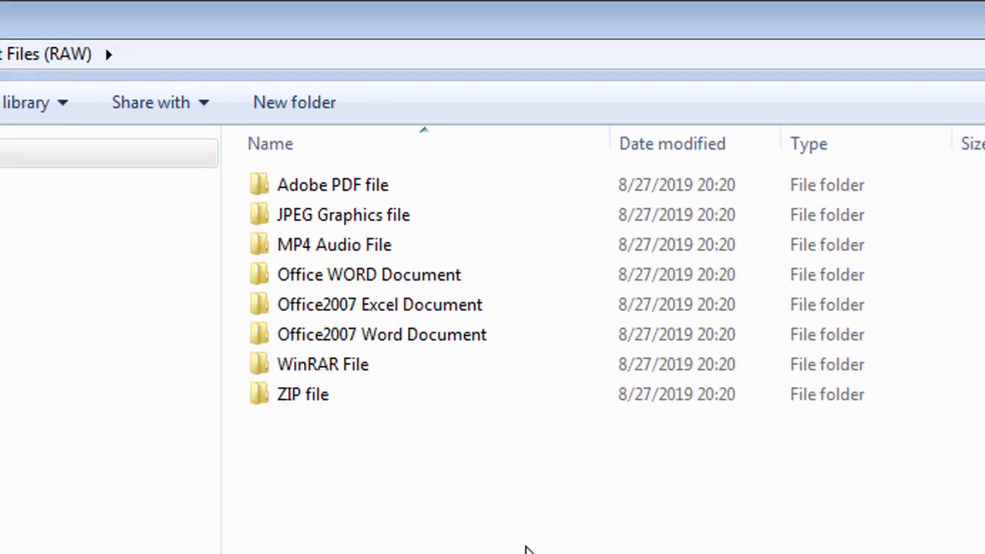
double_click(355, 276)
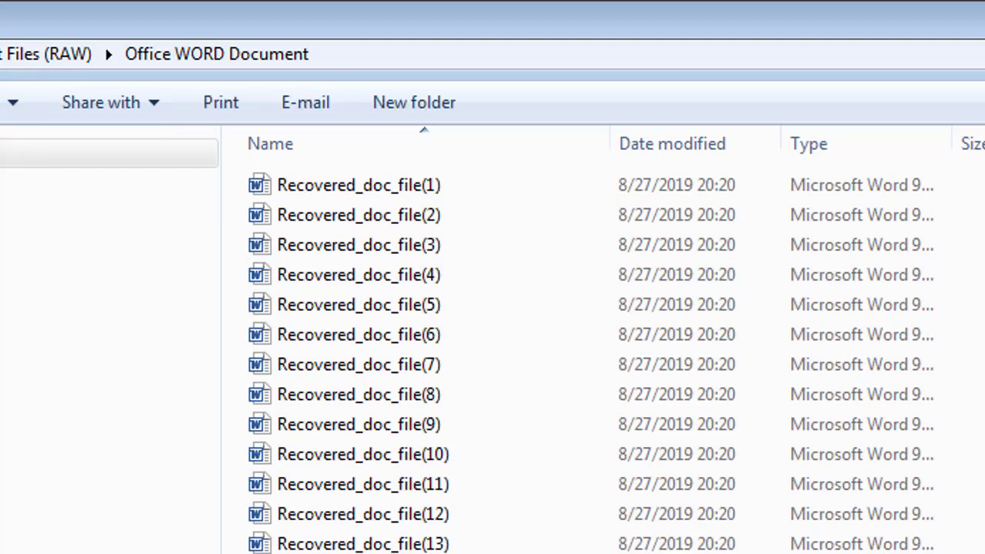
left_click(347, 192)
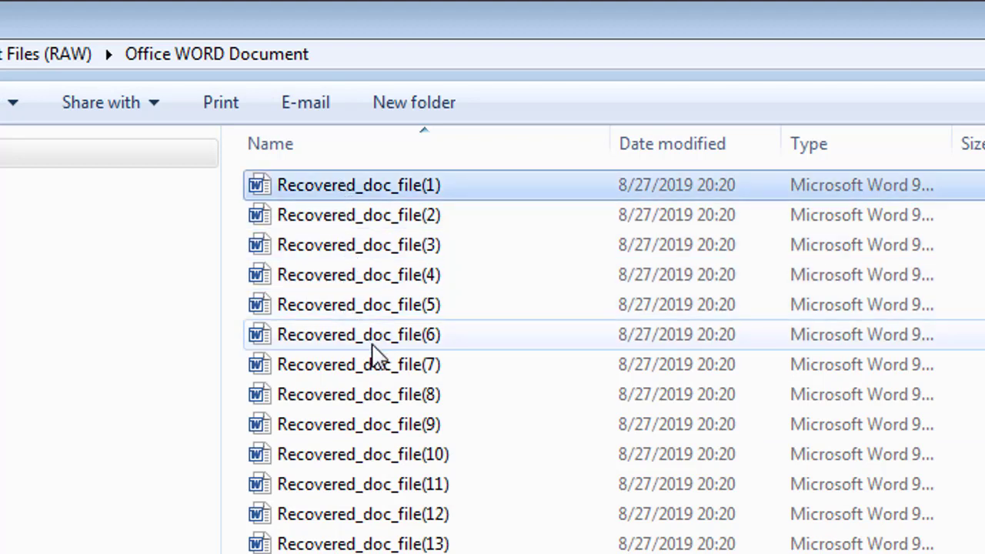
Open Recovered_doc_file(1) in Word, skim through its pages, and close the document and the folder.
double_click(364, 185)
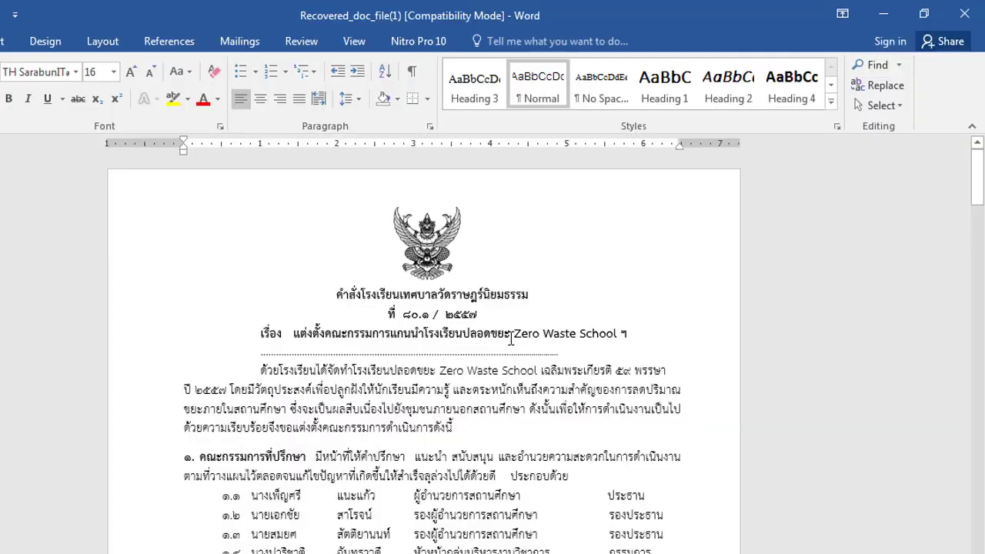
left_click_drag(978, 160, 983, 207)
scroll(789, 259, "down", 10)
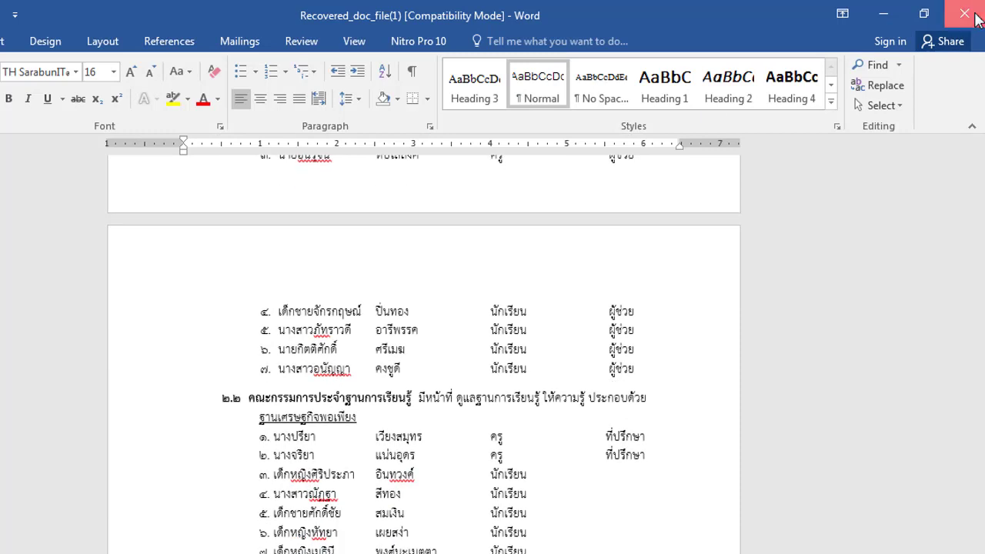
left_click(966, 13)
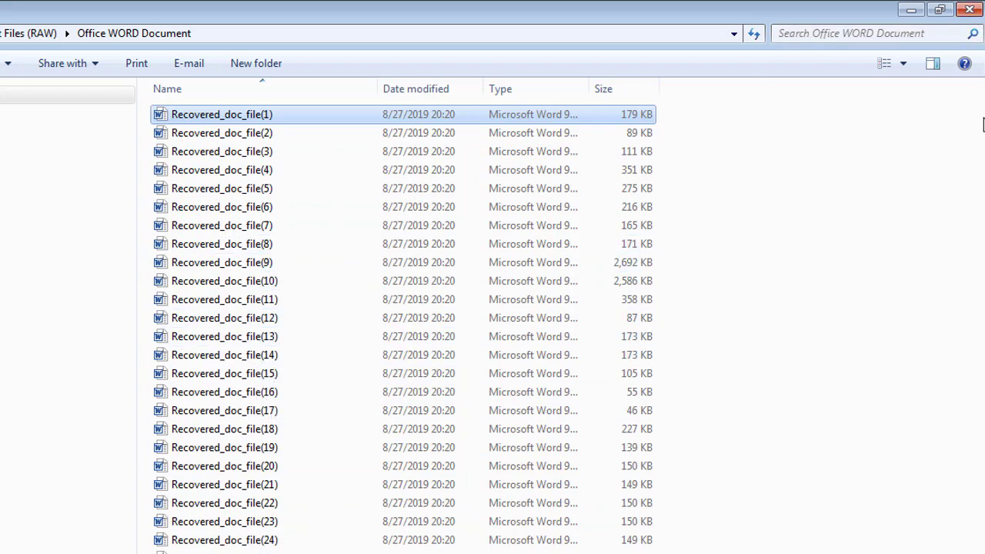
left_click(975, 9)
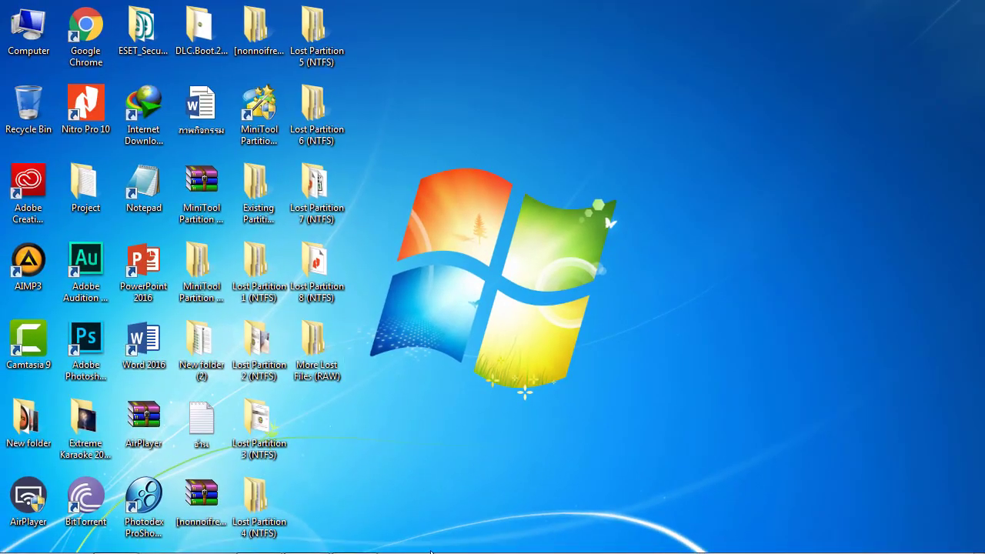
Check the contents of drive 02 (G:) and the MiniTool Partition Wizard window, minimizing both to return to the desktop.
left_click(355, 538)
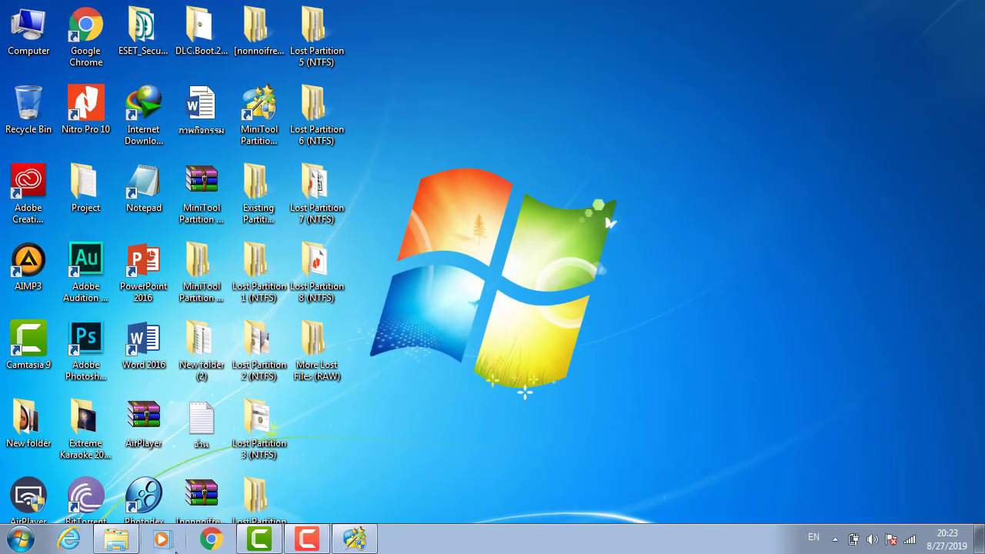
mouse_move(123, 545)
left_click(116, 503)
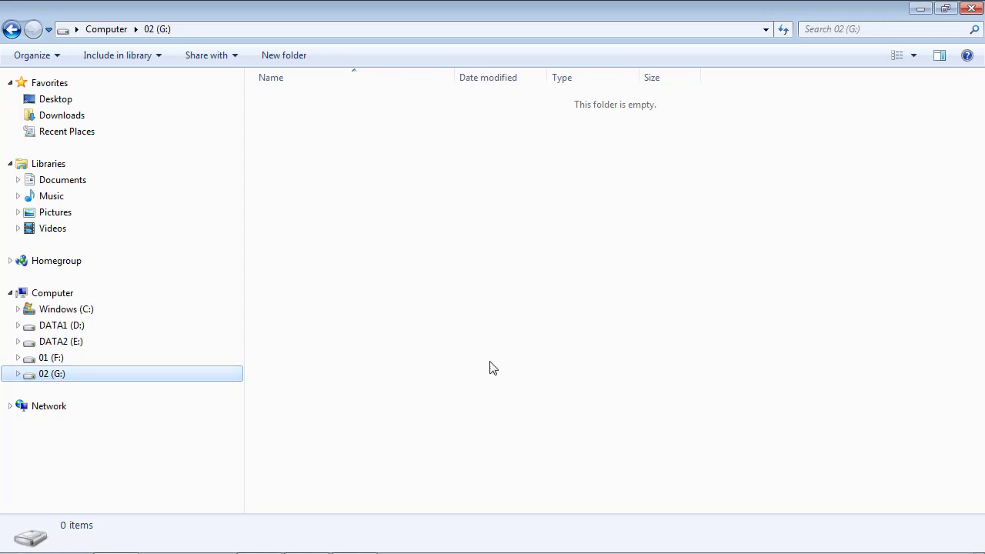
left_click(920, 9)
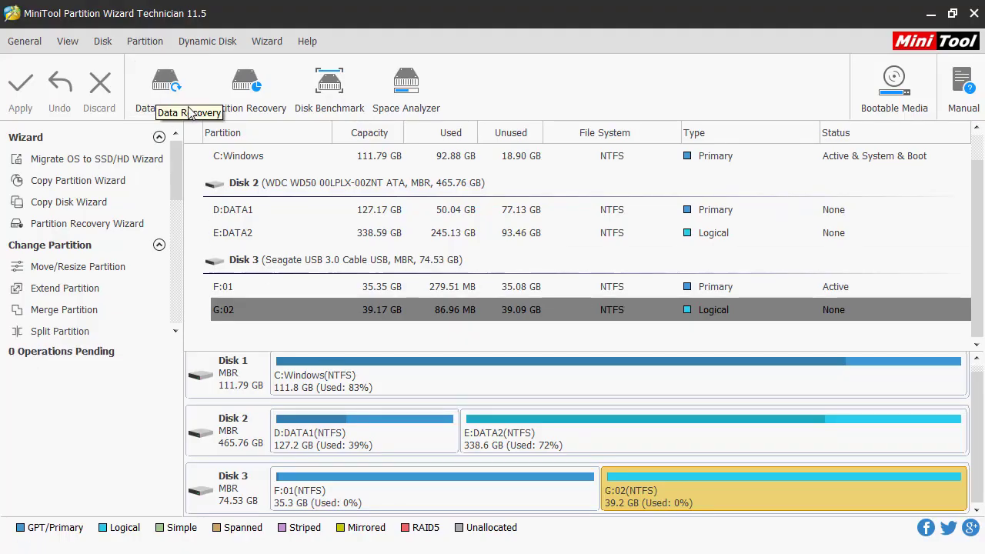
left_click(930, 13)
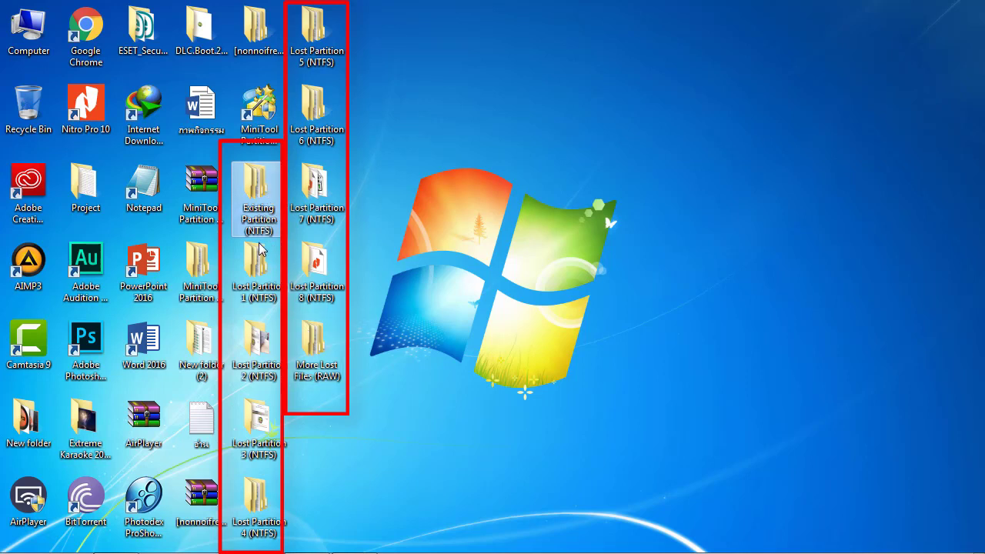
Review the recovered folders on the desktop, from Existing Partition (NTFS) through Lost Partition 8 (NTFS) and More Lost Files (RAW).
left_click(304, 341)
left_click_drag(9, 388, 336, 238)
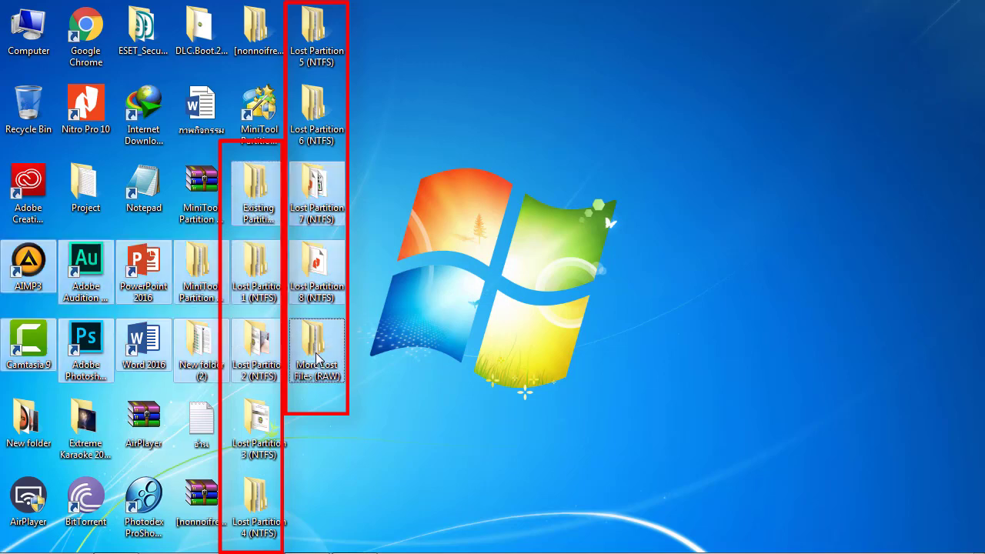
left_click(337, 239)
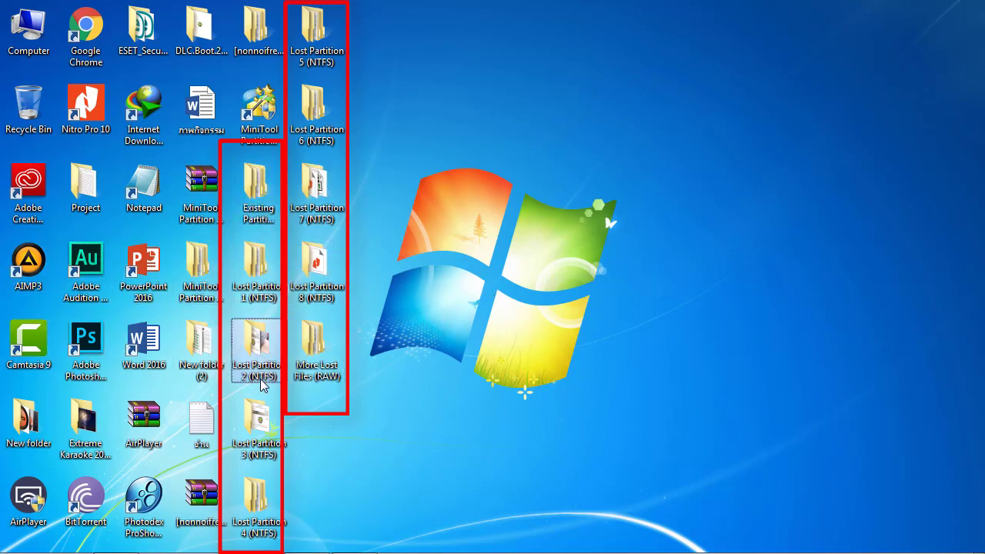
left_click(261, 430)
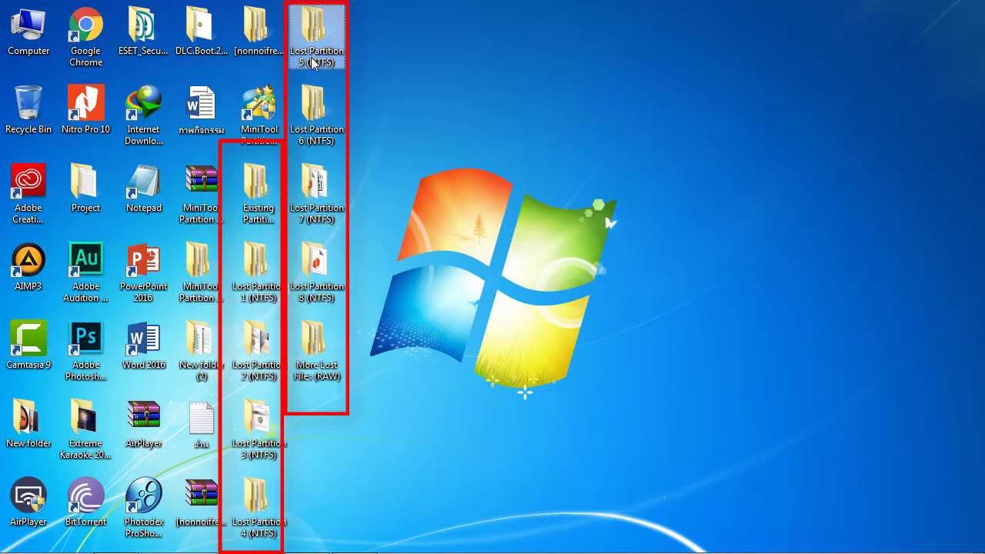
left_click(306, 116)
left_click(315, 188)
left_click(317, 269)
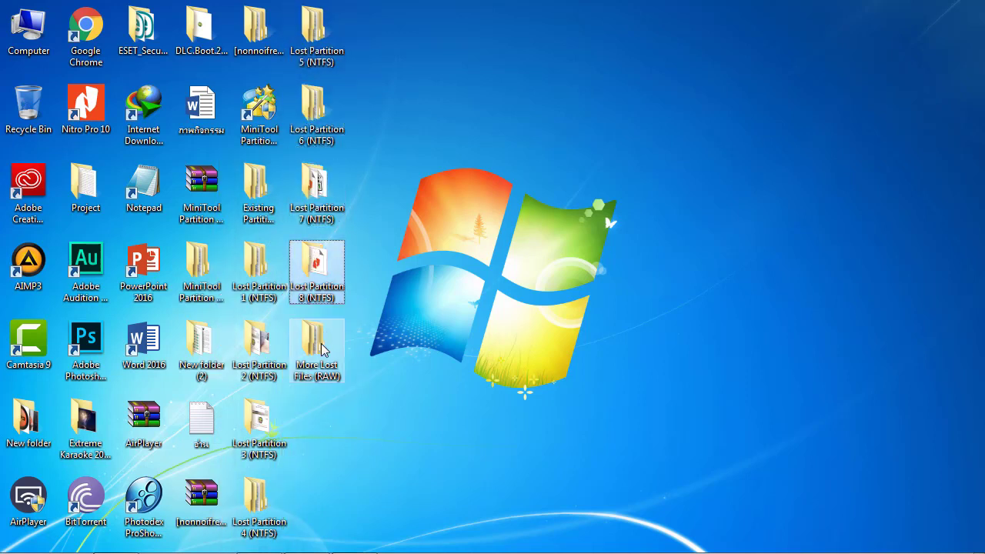
left_click(321, 350)
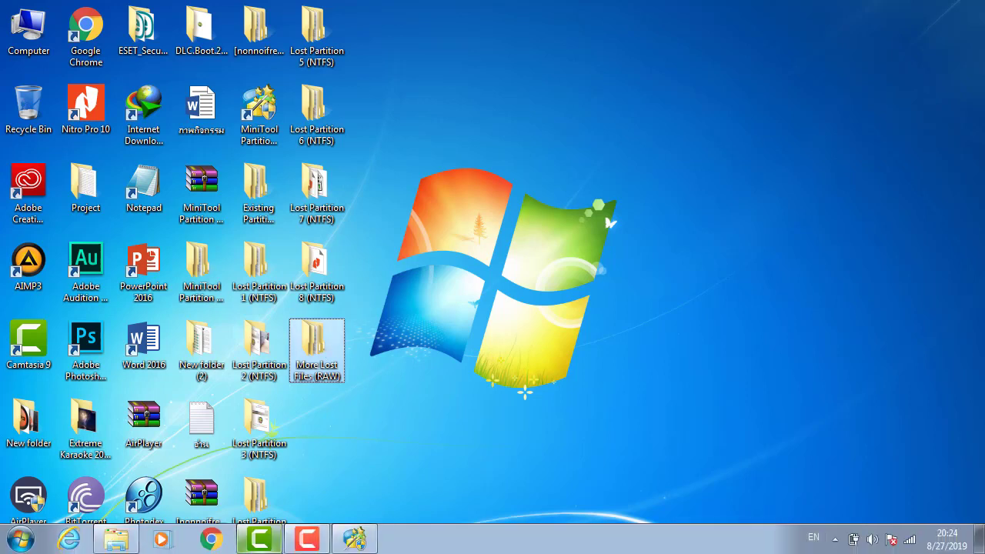
Switch back to the MiniTool Partition Wizard main window.
left_click(355, 540)
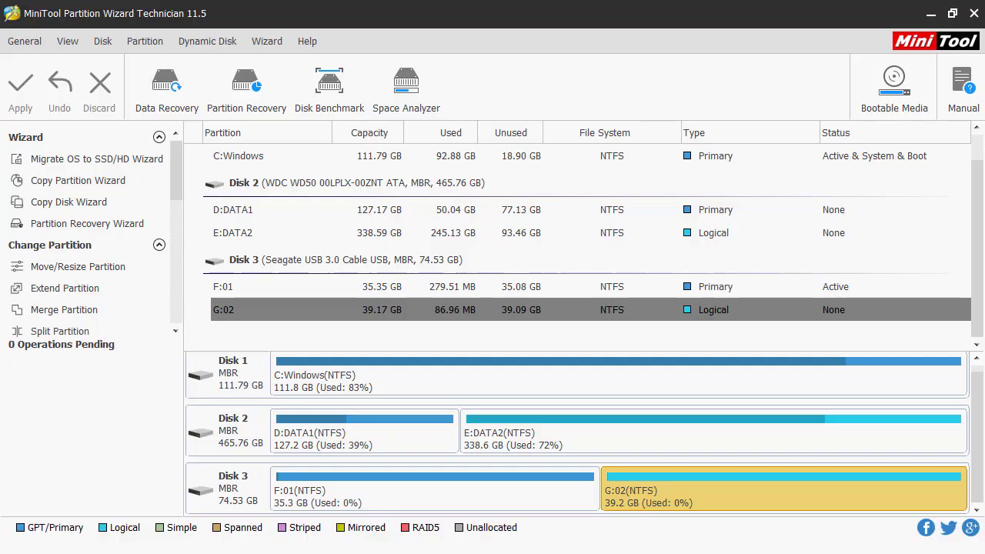